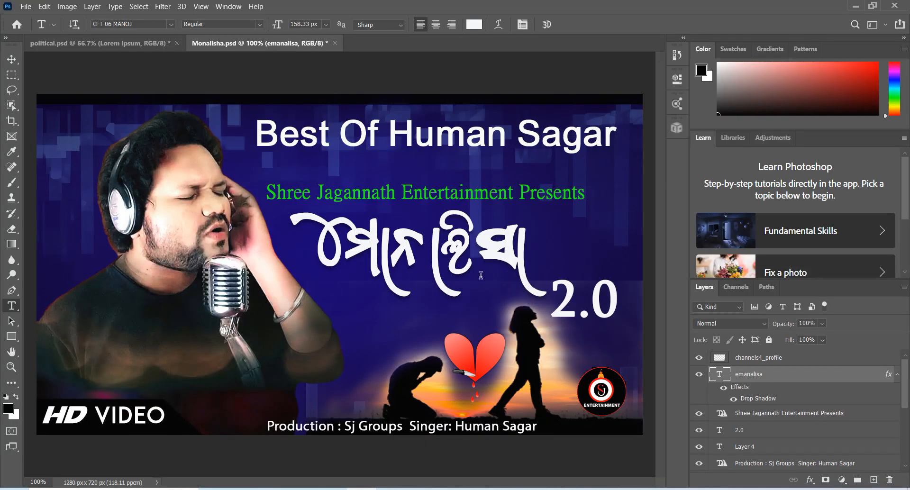
Step: Start editing the large Odia title on the emanalisa layer and try highlighting its characters
drag(315, 242, 564, 266)
click(351, 239)
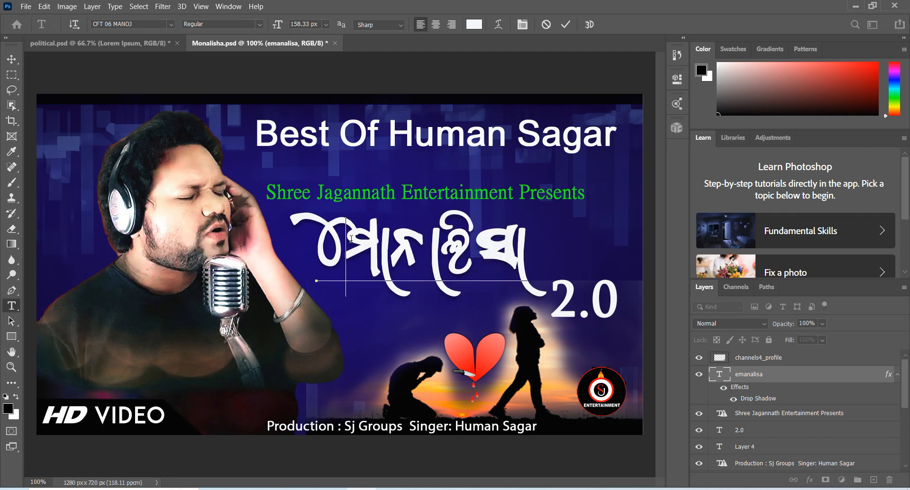
click(321, 239)
drag(321, 239, 568, 241)
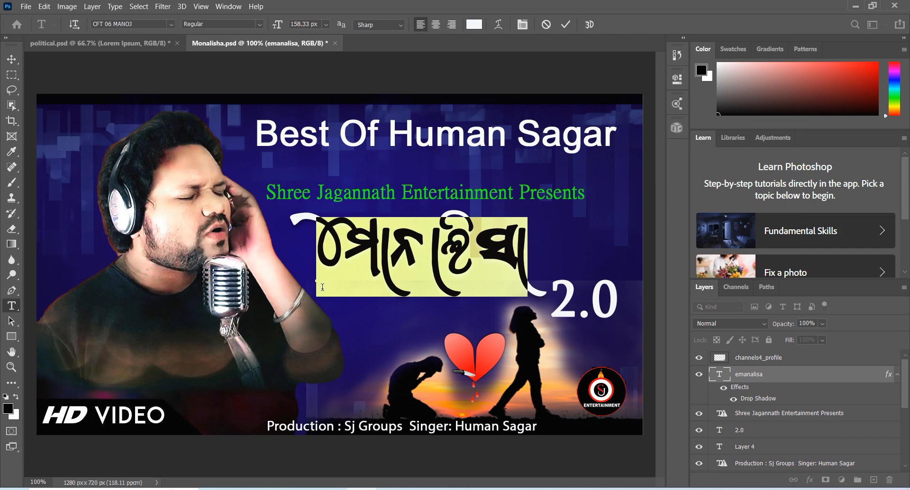
click(335, 240)
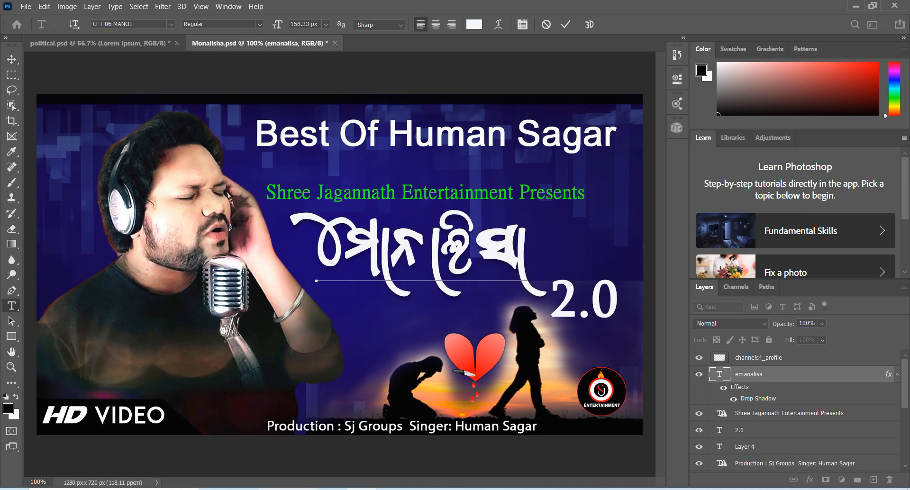
Step: Look over the font files in the Carsima folder and return to the poster with the Odia title highlighted
mouse_move(294, 489)
click(273, 450)
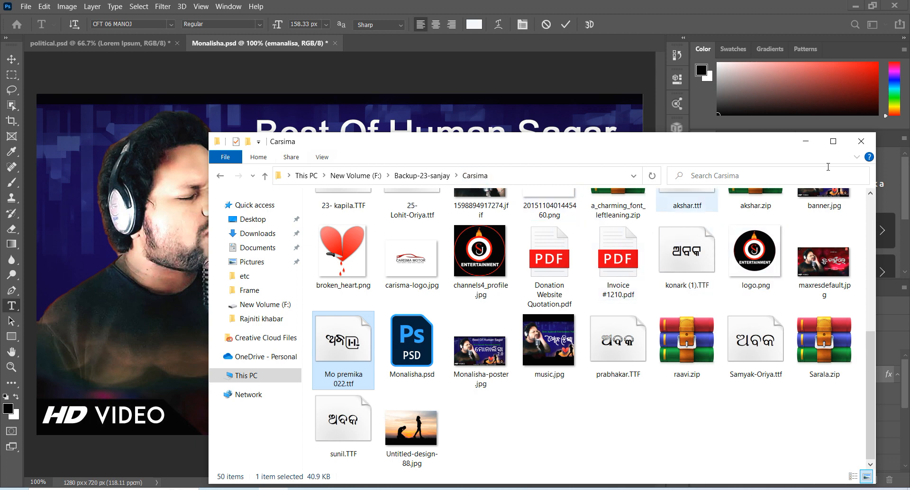
click(806, 142)
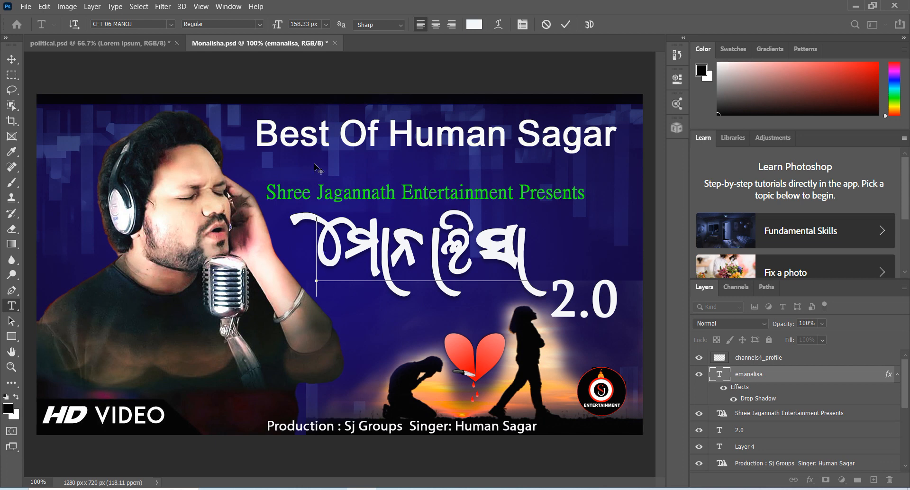
drag(312, 241, 558, 244)
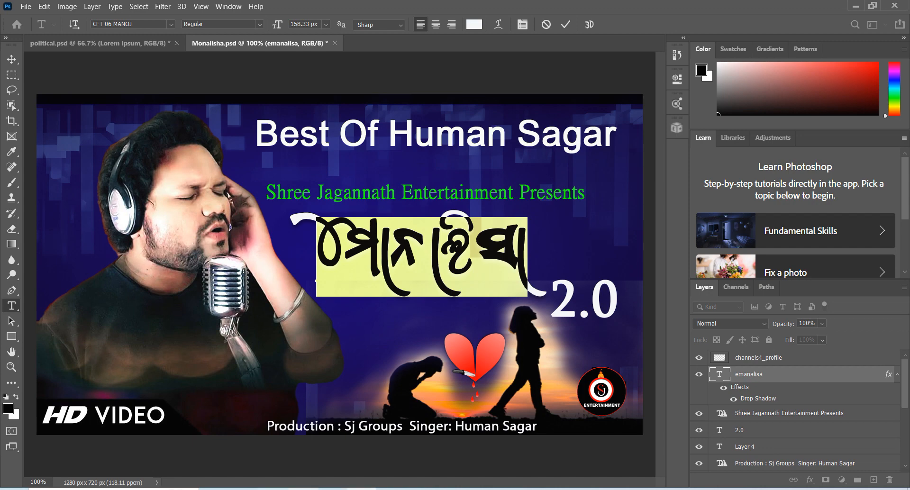
Step: Install the 15- banita.TTF font for all users from the Carsima folder and return to the poster
mouse_move(280, 479)
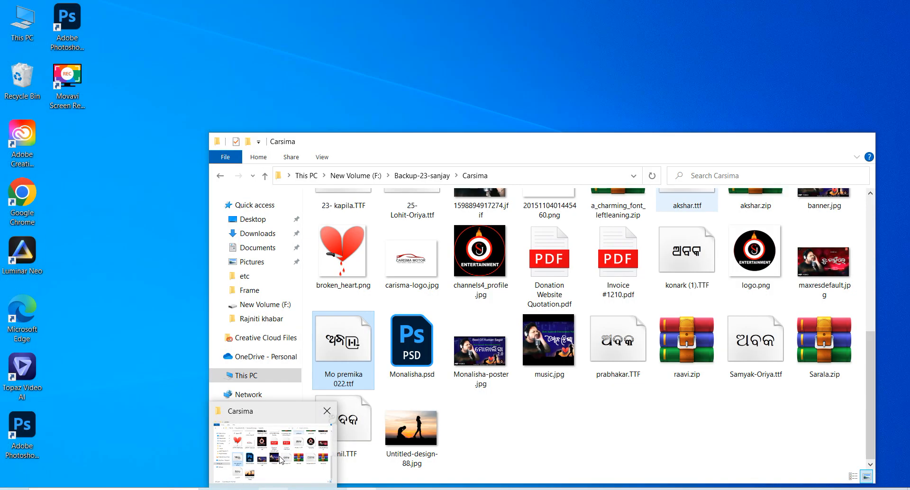
click(290, 445)
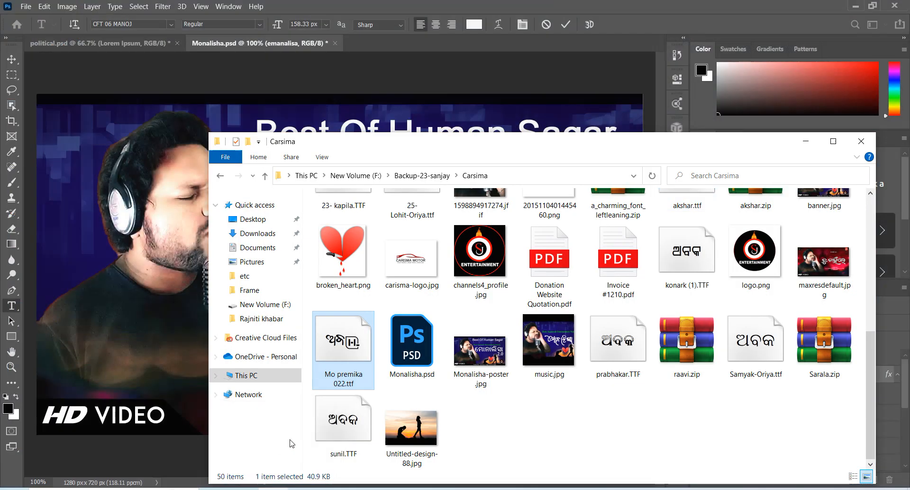
click(619, 346)
right_click(619, 351)
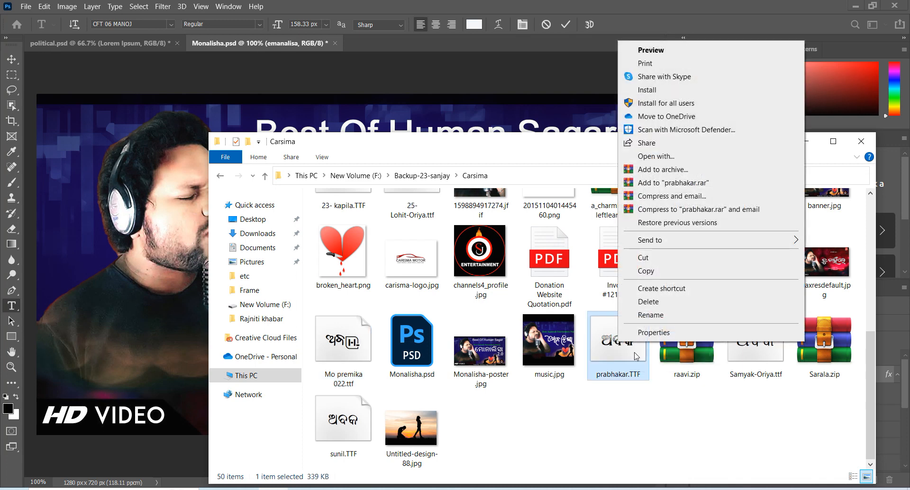
click(695, 393)
scroll(706, 325, up, 6)
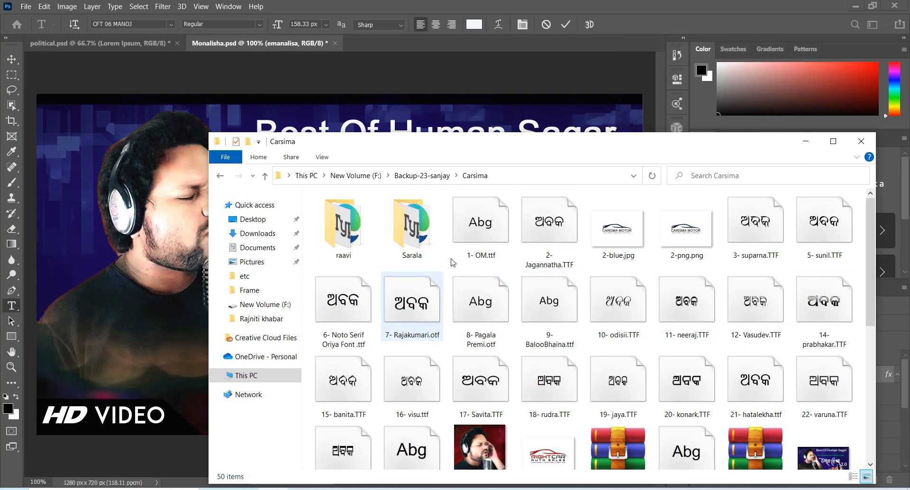
right_click(352, 372)
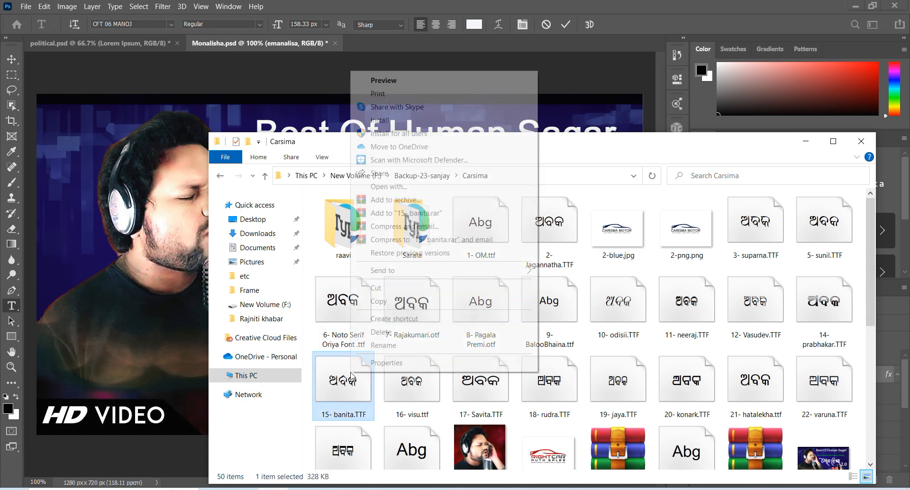
click(395, 133)
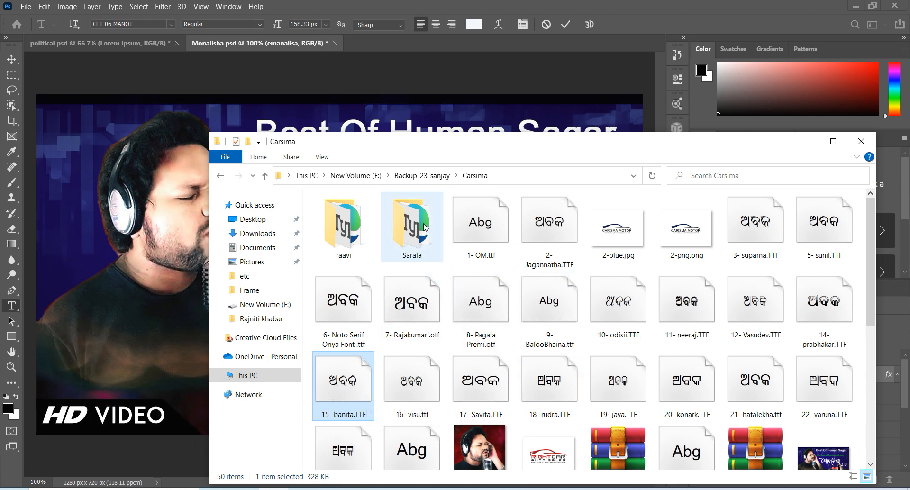
click(817, 145)
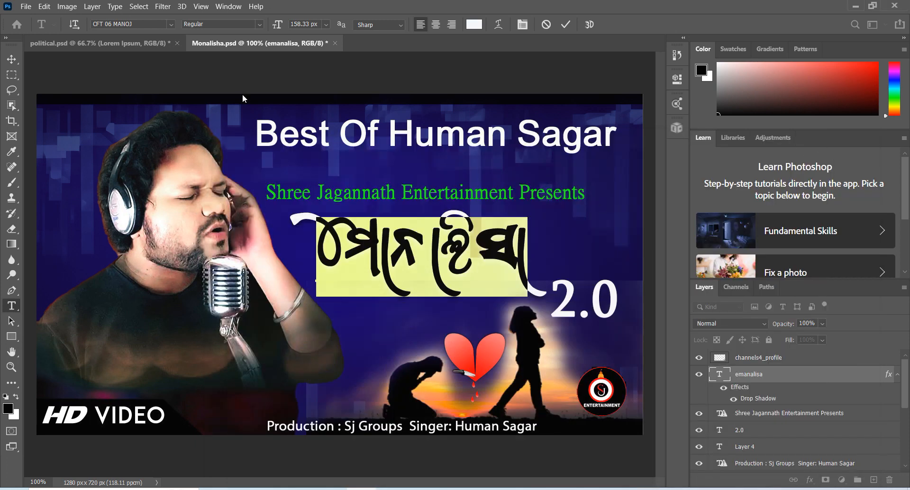
Step: Delete all the Odia characters from the title on the emanalisa text layer
click(334, 263)
drag(326, 250, 552, 260)
text(H)
key(BackSpace)
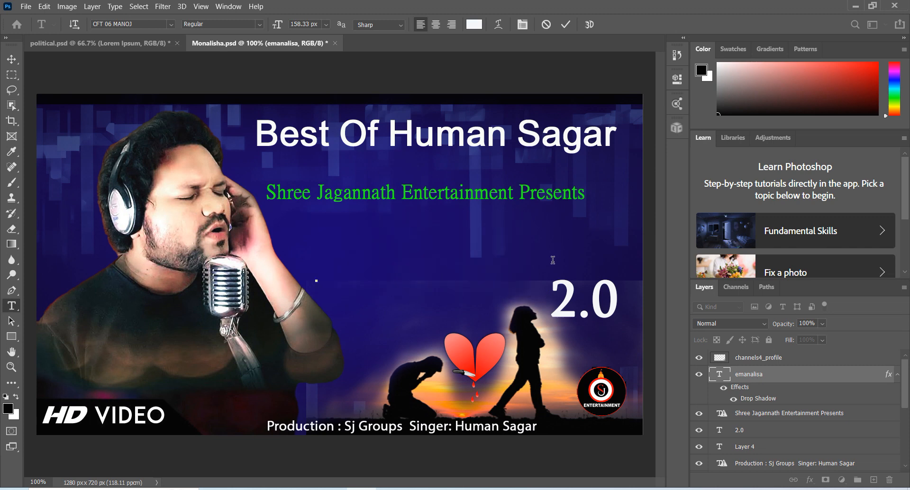
Step: Look through the fonts available for the emanalisa text layer to find the installed Odia fonts
click(170, 24)
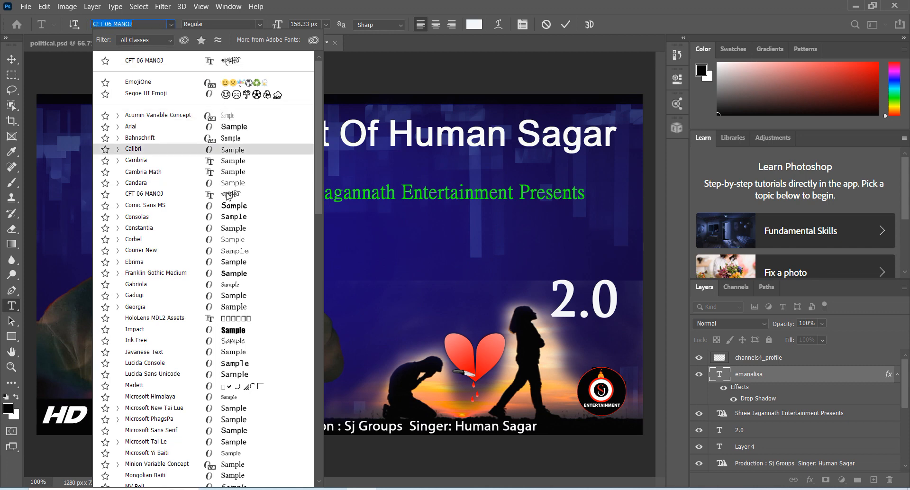
scroll(228, 204, down, 1)
scroll(227, 204, down, 4)
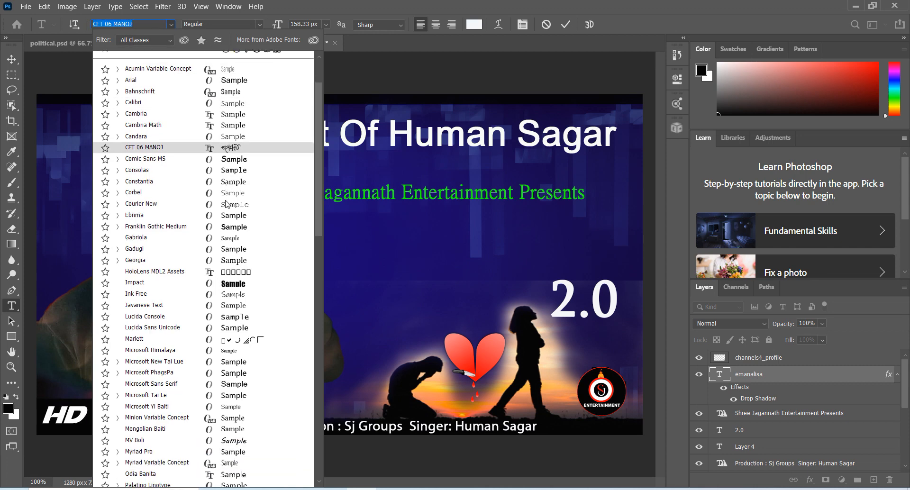
scroll(226, 204, down, 6)
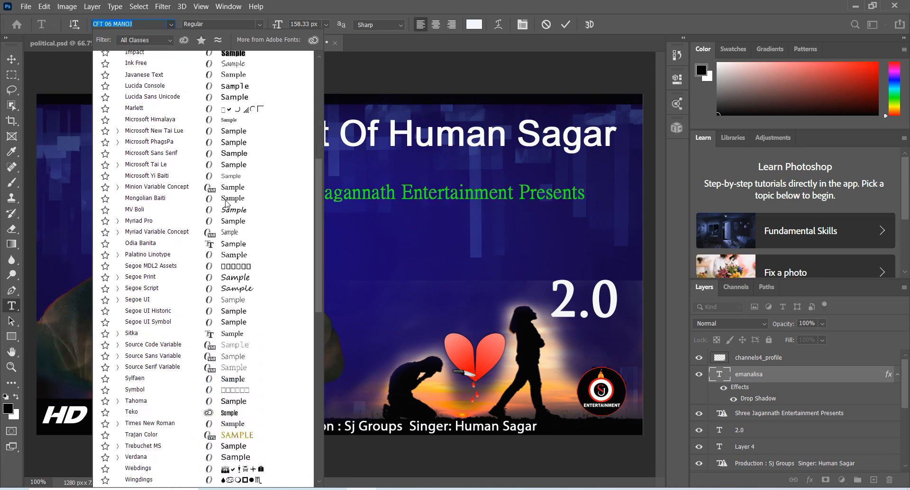
scroll(227, 203, down, 9)
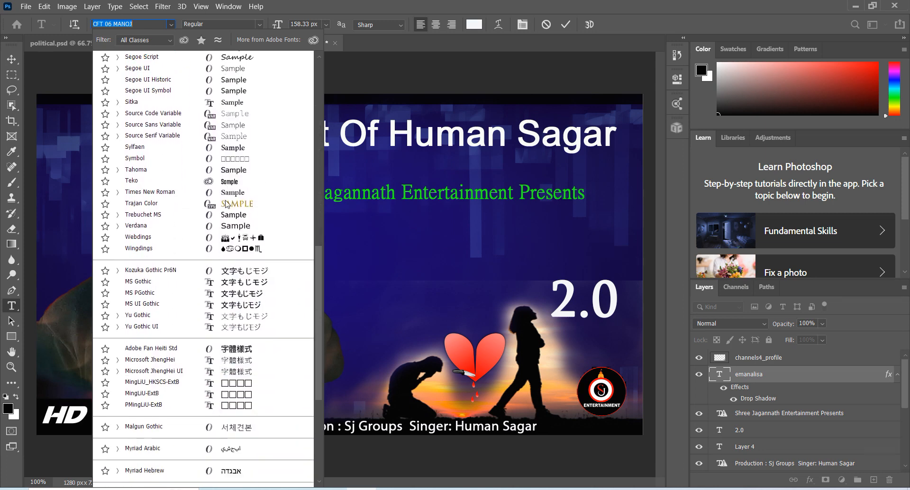
scroll(224, 206, down, 3)
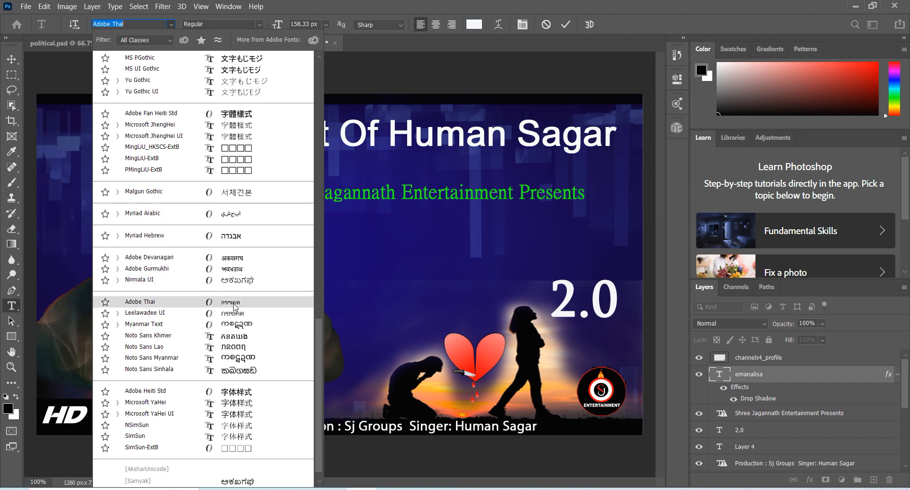
scroll(226, 246, up, 5)
scroll(223, 256, up, 8)
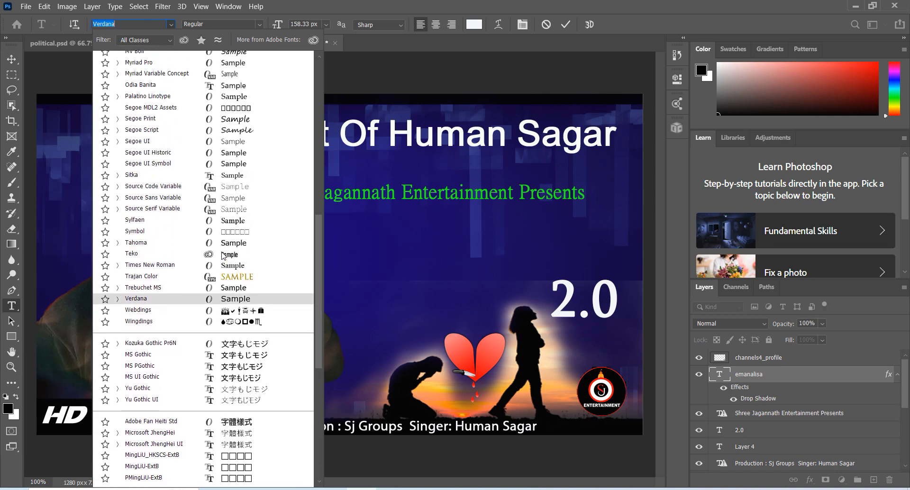
scroll(212, 234, up, 8)
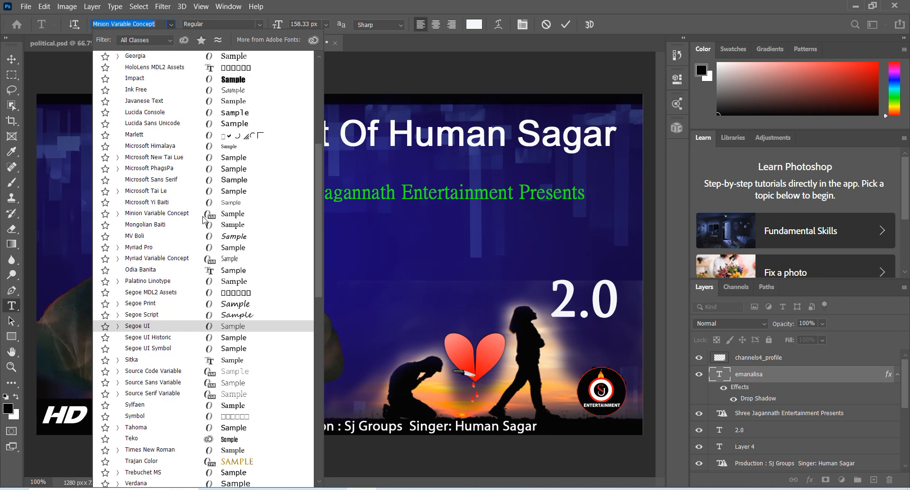
scroll(204, 219, up, 2)
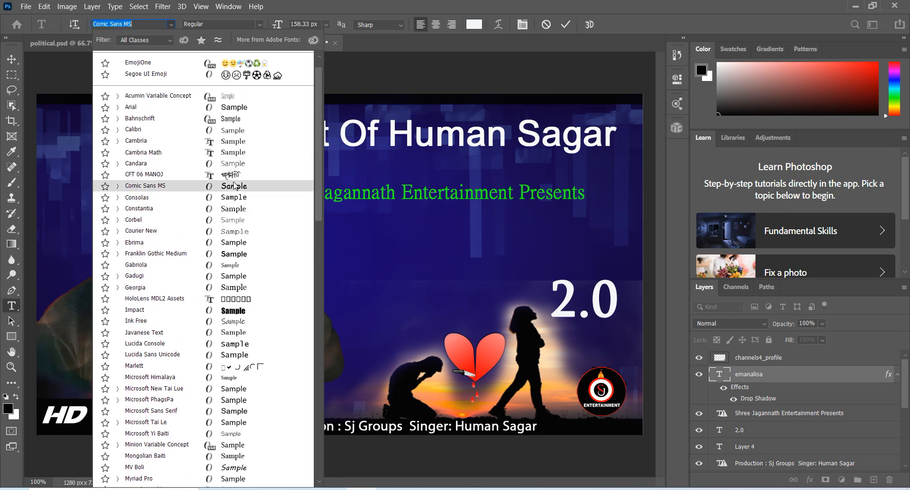
scroll(272, 300, down, 2)
scroll(270, 302, down, 3)
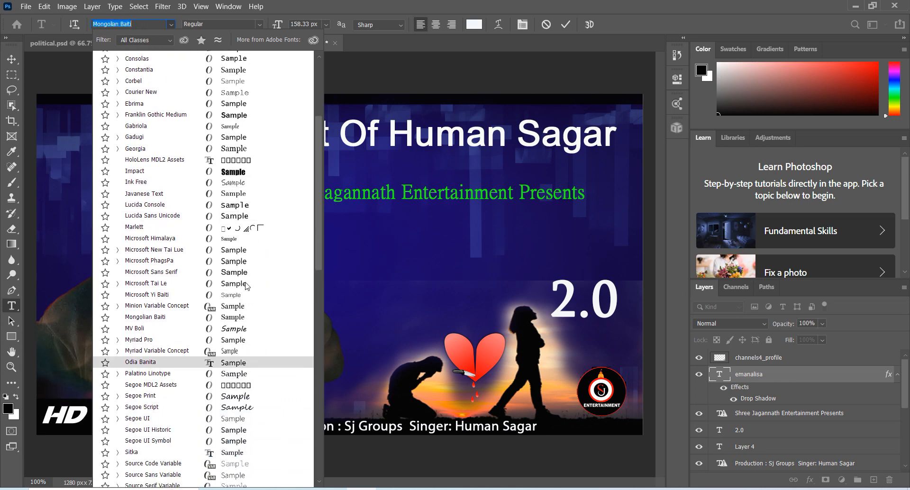
scroll(242, 227, down, 3)
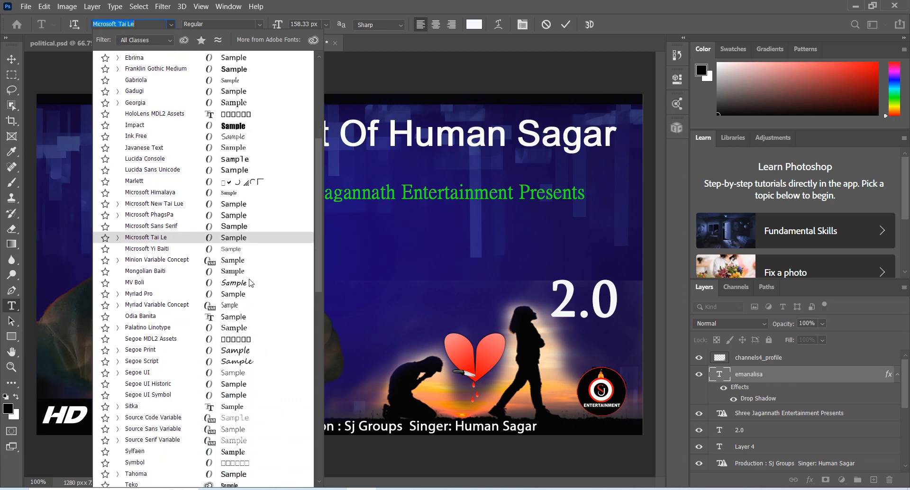
click(855, 5)
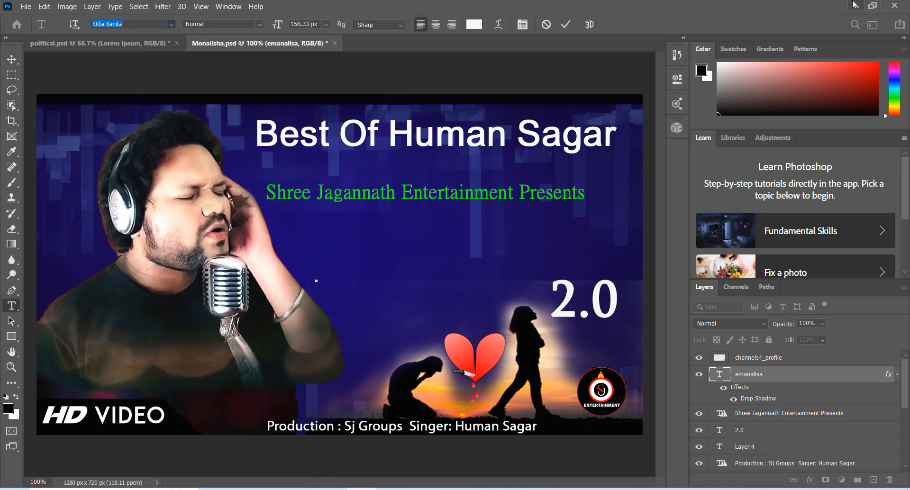
Step: Switch to the Carsima folder in File Explorer and install the 17- Savita.TTF font
click(853, 5)
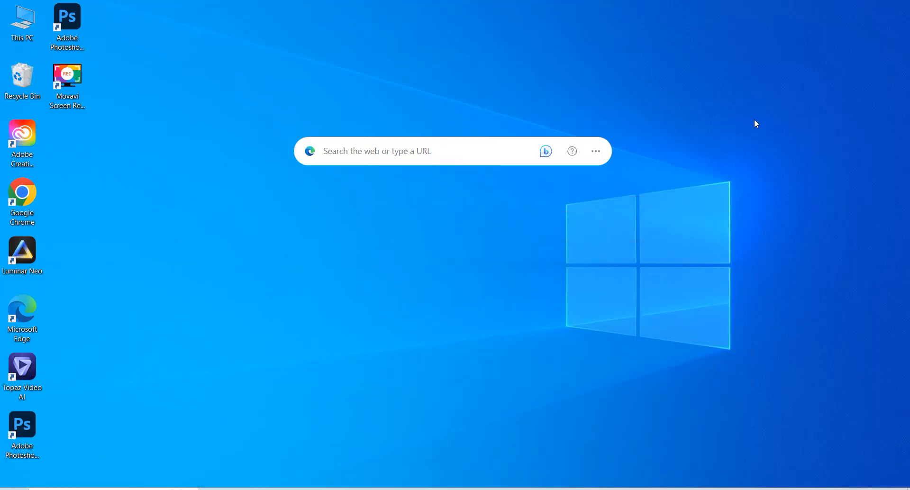
click(274, 489)
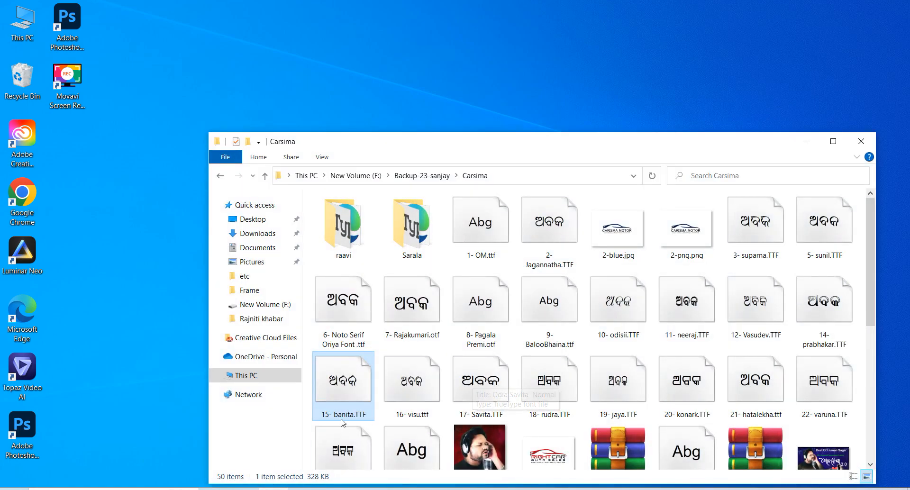
click(476, 386)
right_click(477, 385)
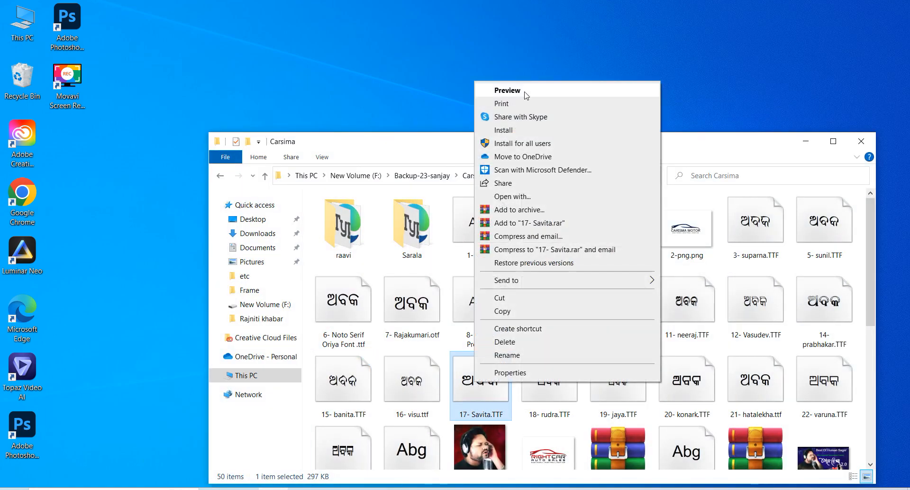
click(501, 131)
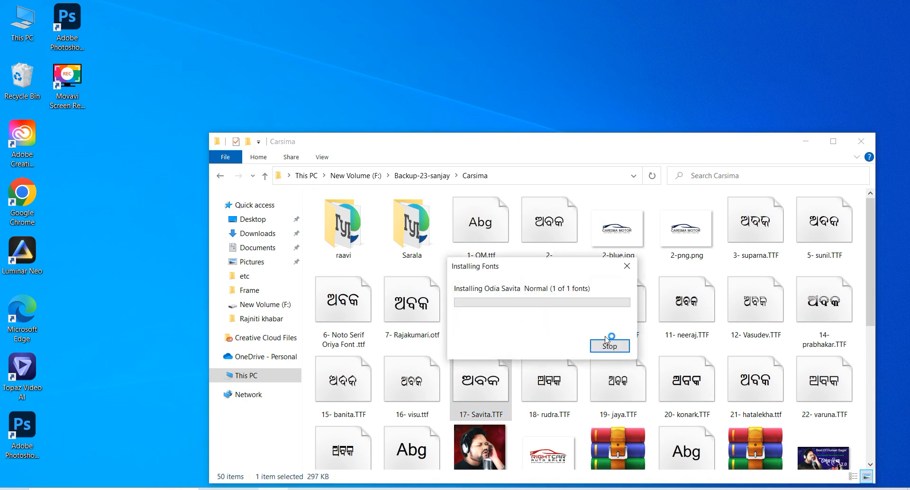
Step: Install the 6- Noto Serif Oriya Font .ttf and sunil.TTF fonts from the Carsima folder
right_click(345, 307)
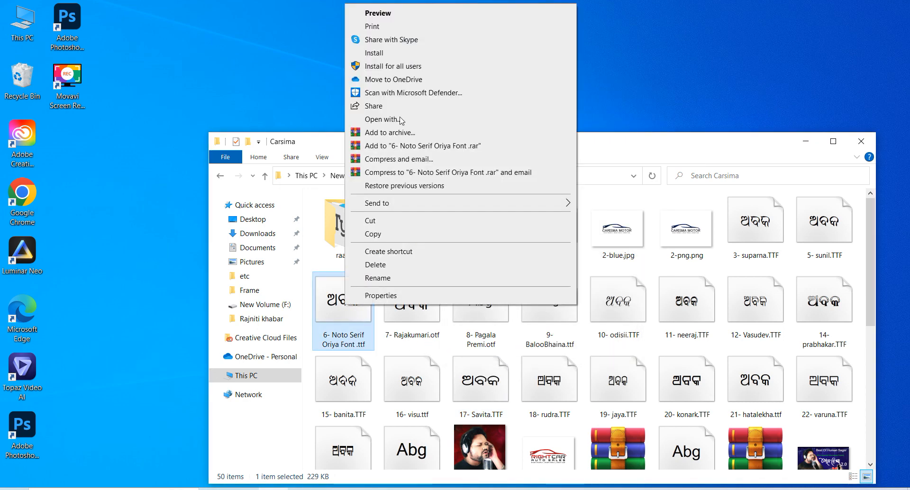
click(387, 53)
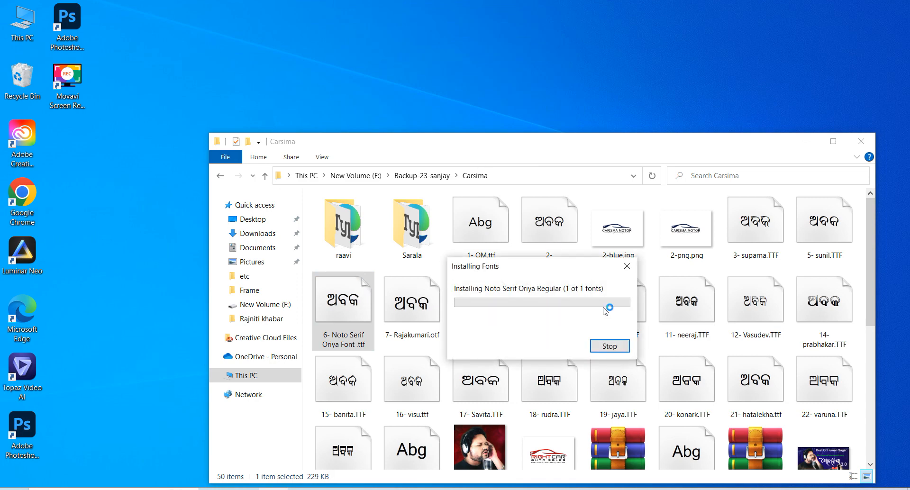
scroll(604, 306, down, 5)
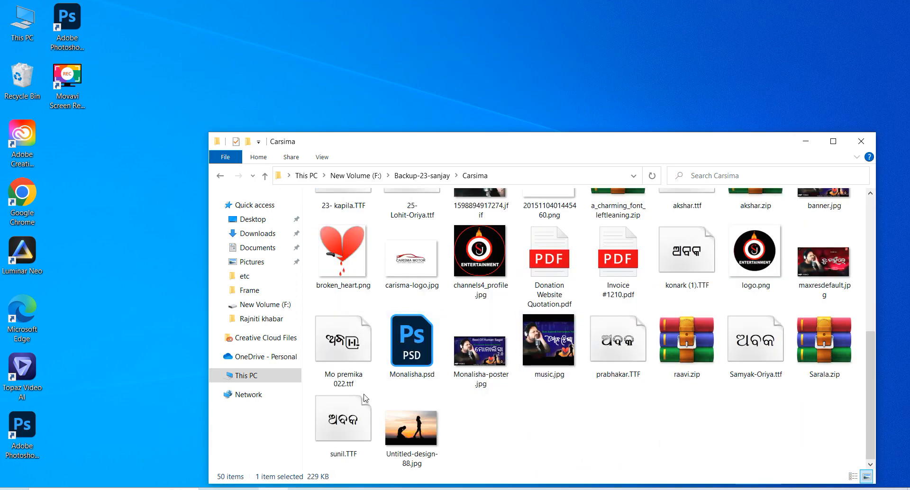
right_click(346, 422)
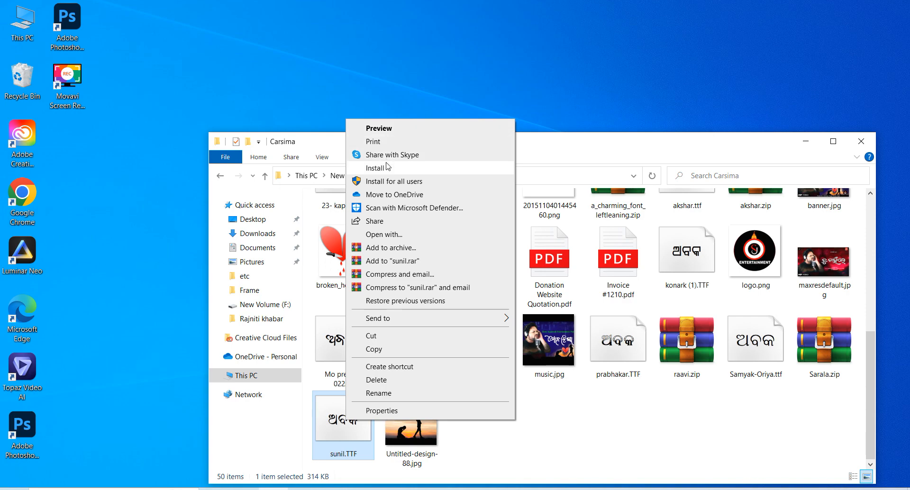
click(387, 167)
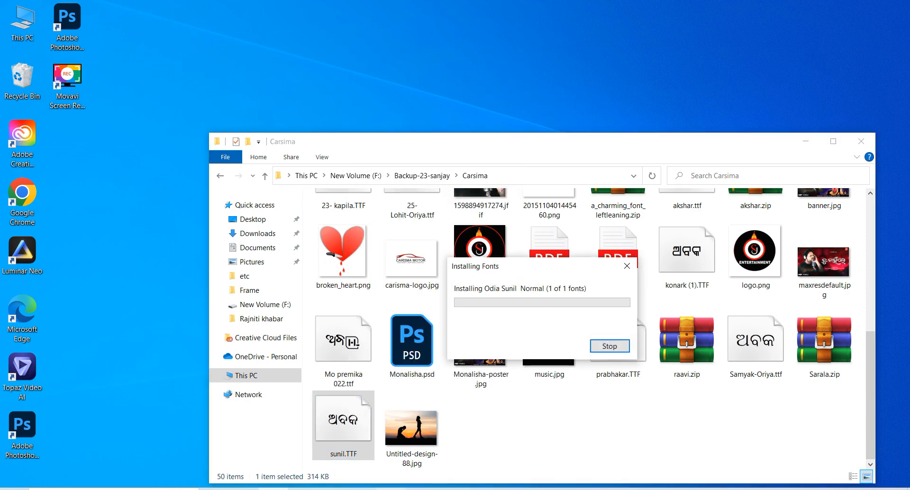
Step: Switch to the Chrome browser window
click(332, 489)
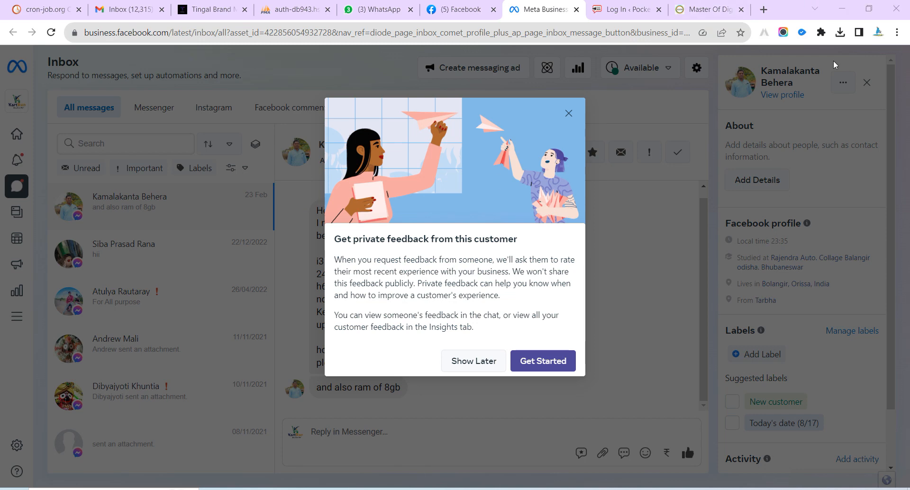
Step: Switch to Photoshop, finish the emanalisa text edit, and start a new text layer at the microphone in the Odia Banita font
click(362, 489)
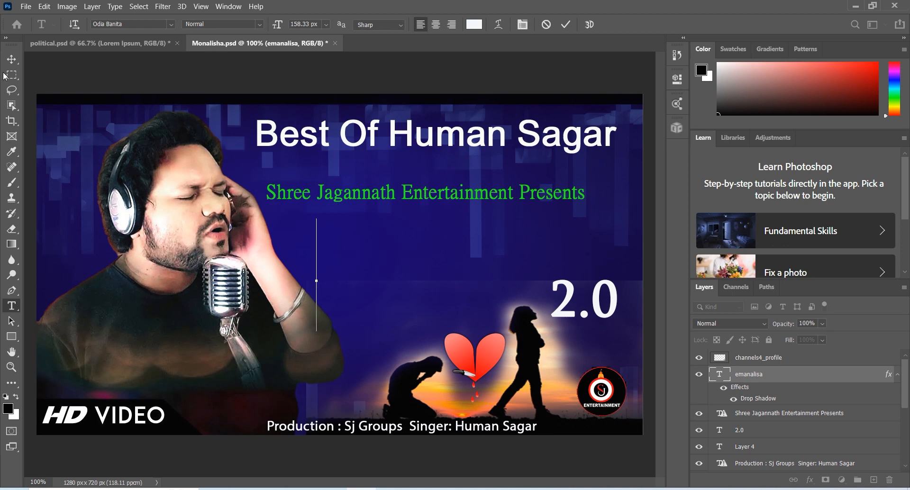
click(12, 59)
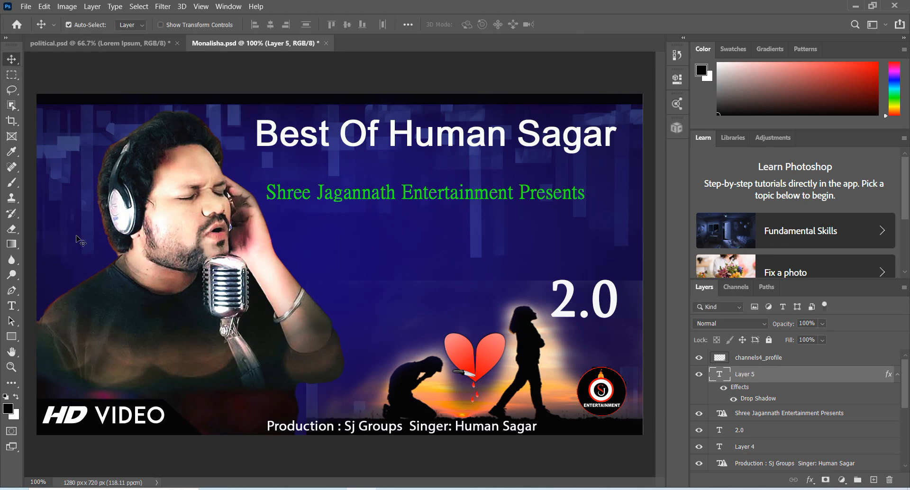
click(12, 306)
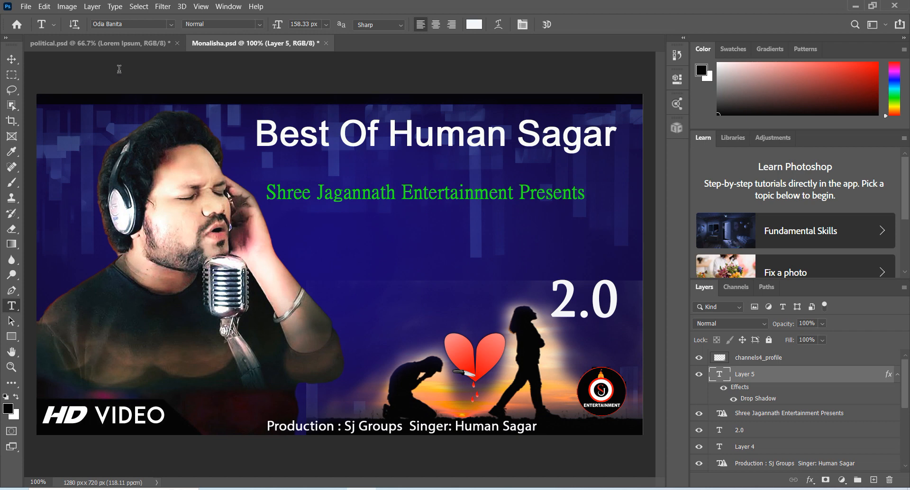
click(222, 311)
click(171, 24)
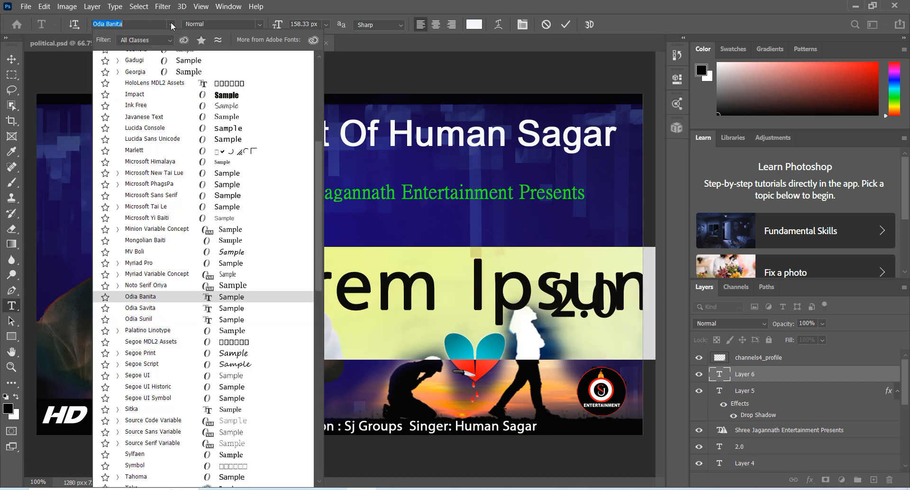
click(149, 298)
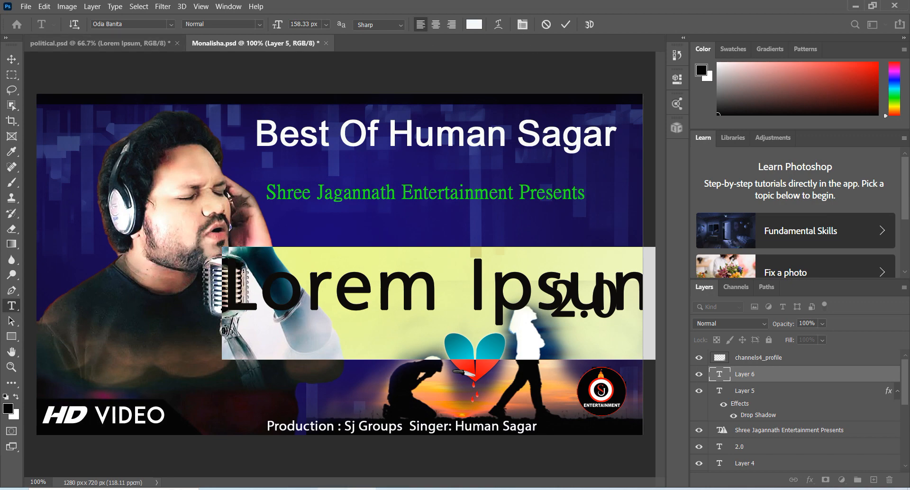
Step: Switch to Chrome, search for "odia typing" in a new tab, and open the Oriya Typing site at oriya.indiatyping.com
click(330, 451)
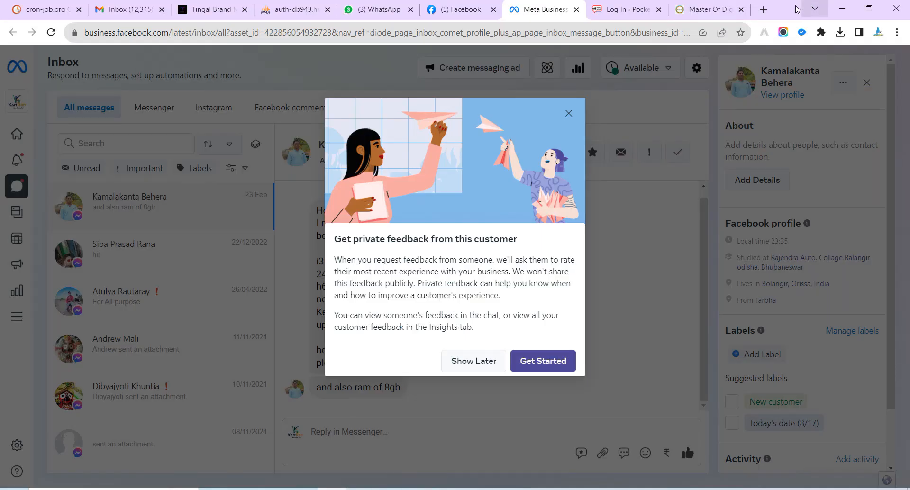
click(769, 10)
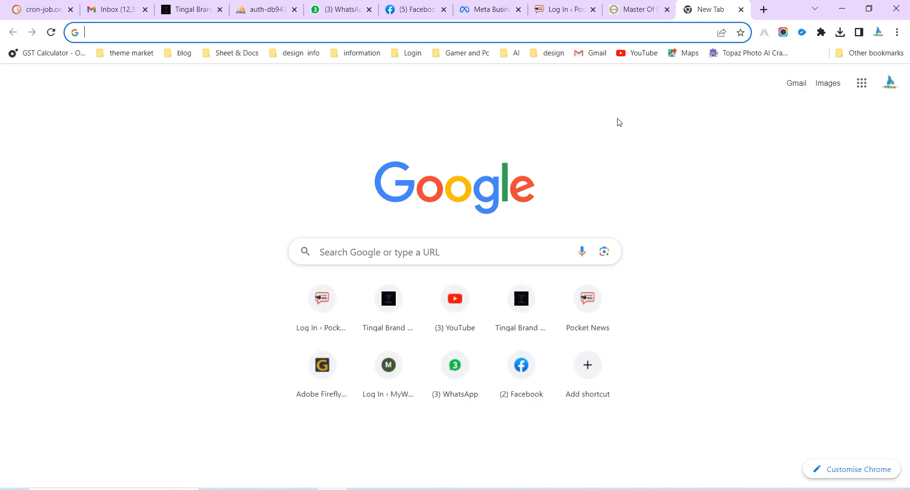
text(odia )
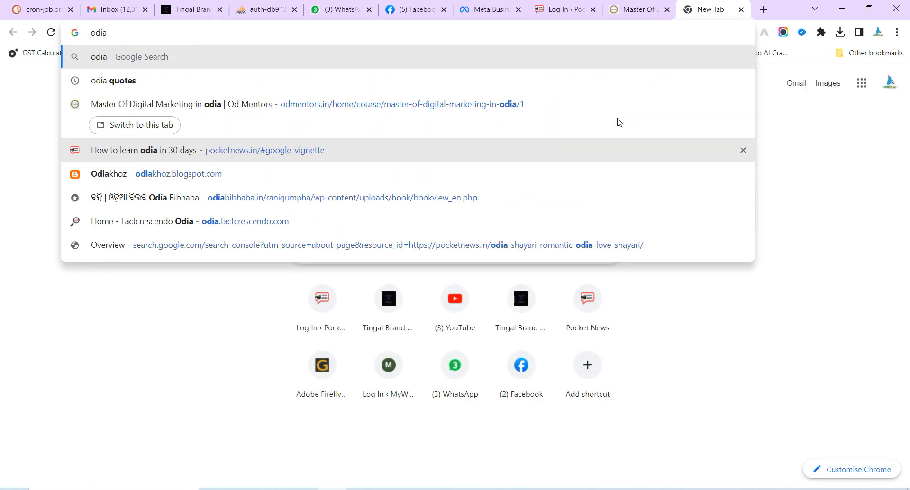
text(typing)
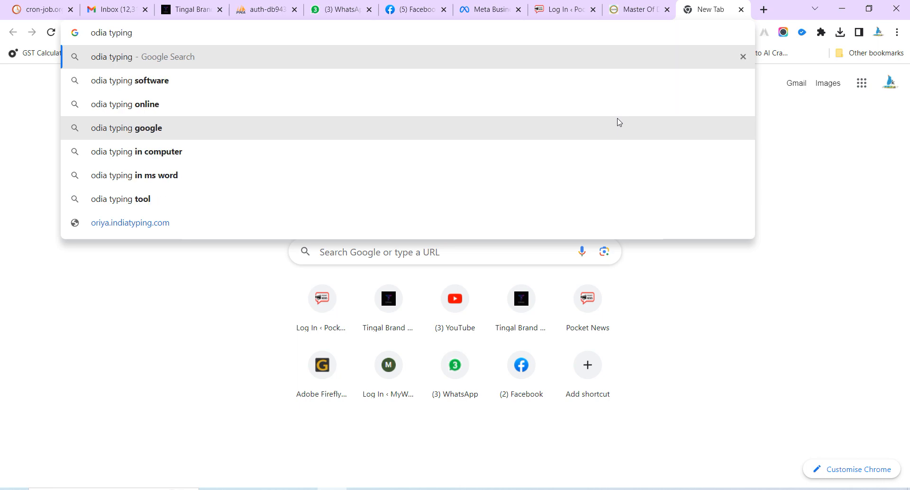
key(Return)
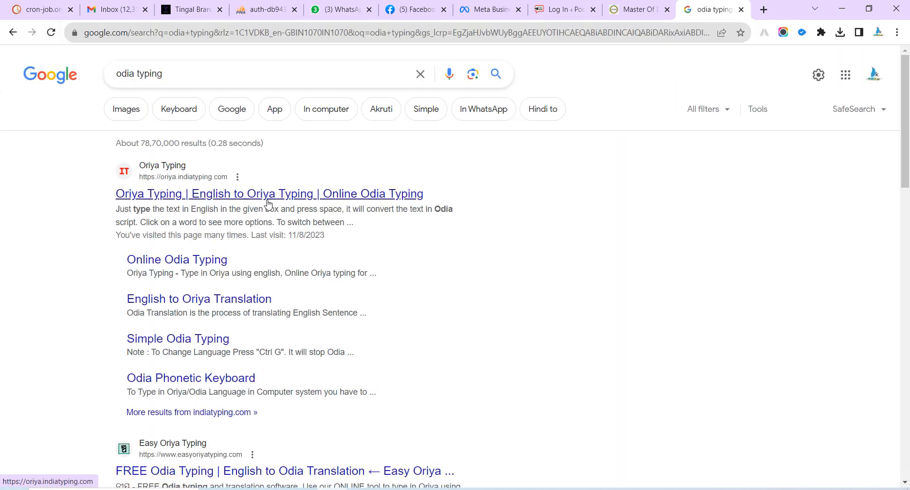
click(268, 204)
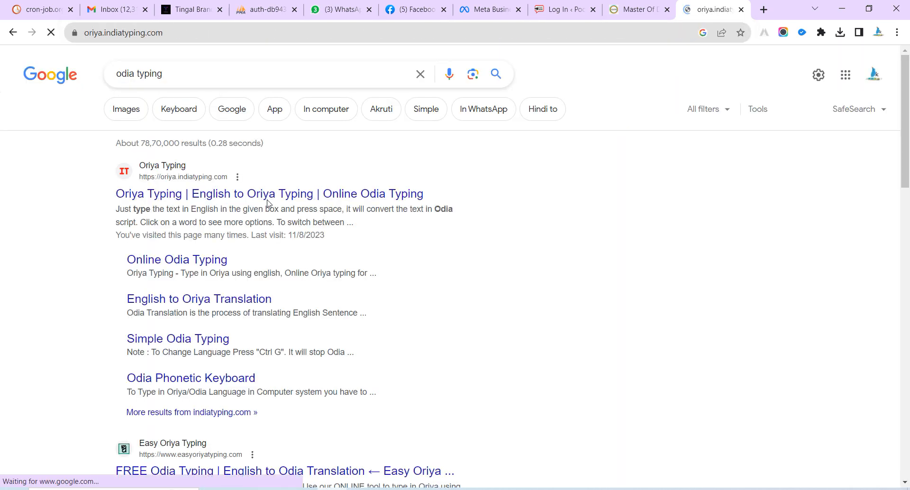
Step: Enter "kapti" in the Oriya converter with the suggestion କପତି, followed by "sakti" converted to ଶକ୍ତି
scroll(299, 322, down, 6)
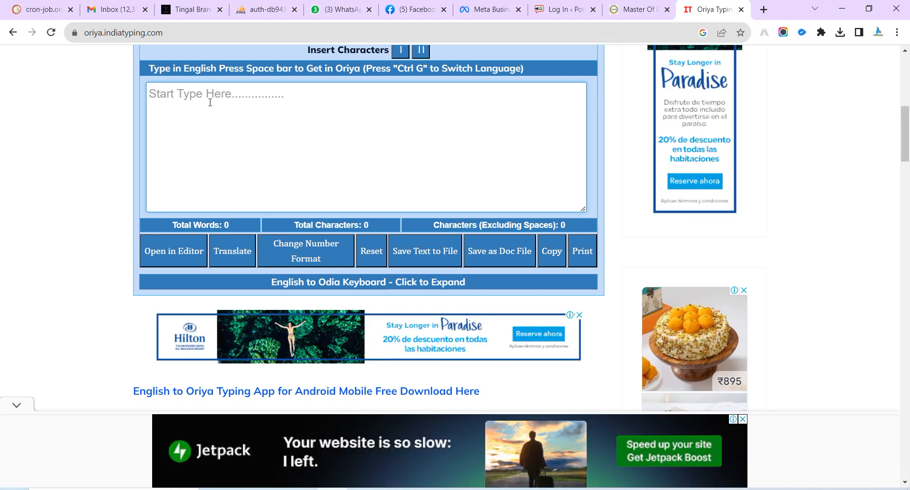
text(ka)
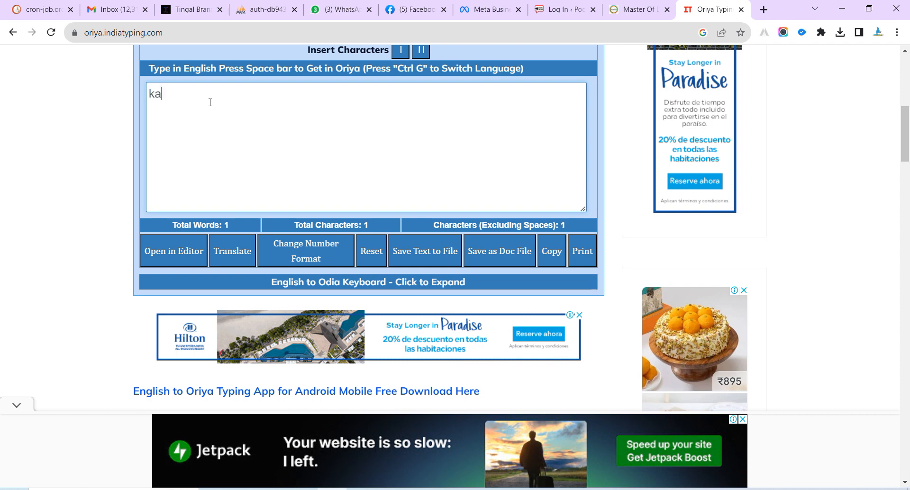
text(pti)
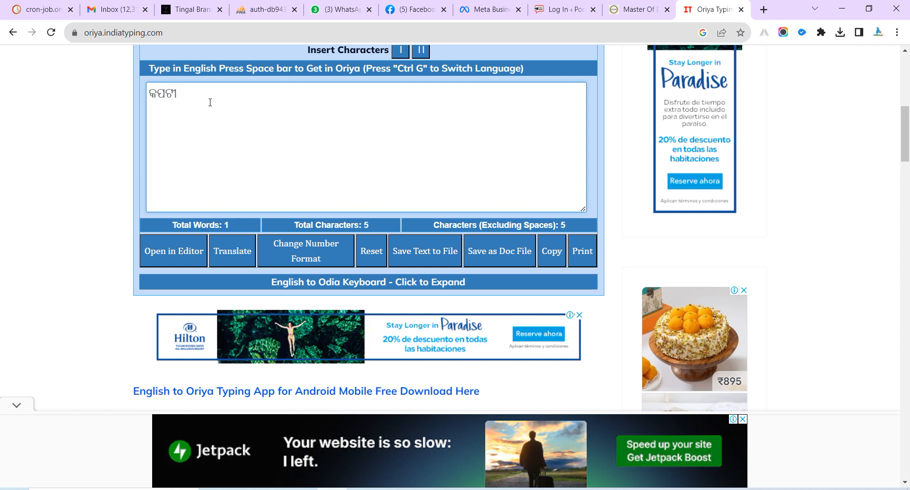
key(BackSpace)
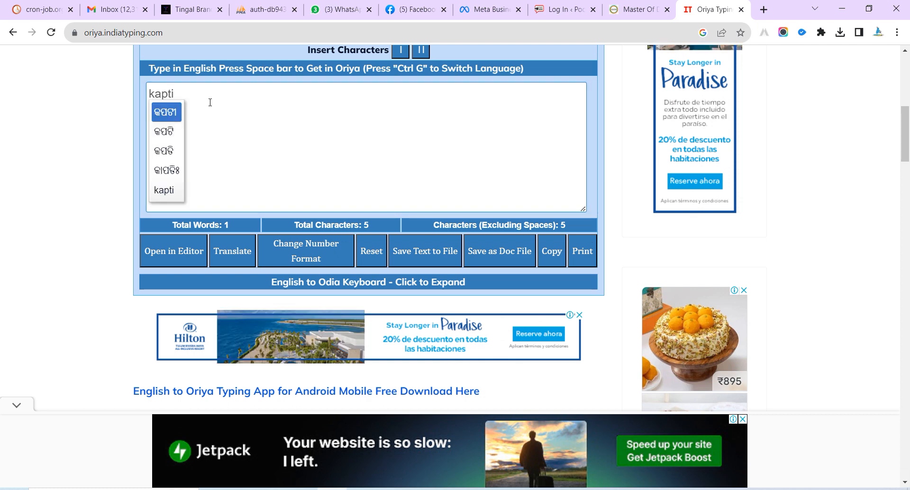
key(Down)
key(Down)
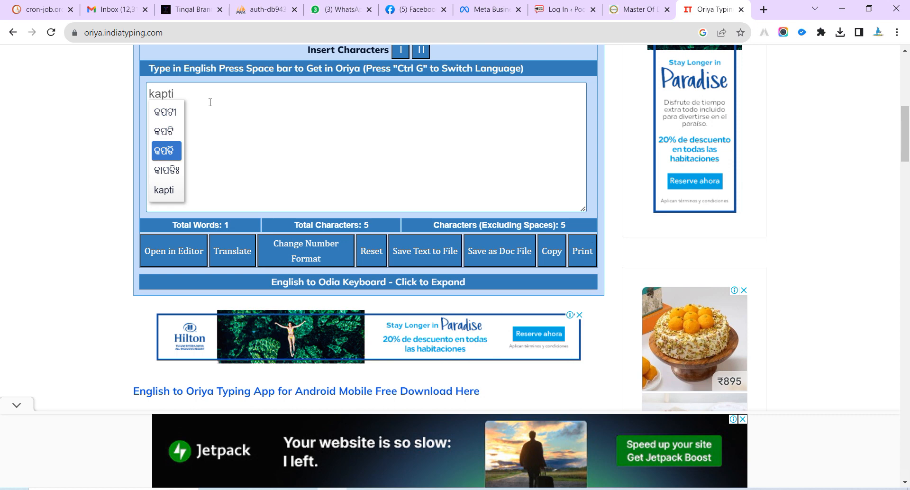
key(Return)
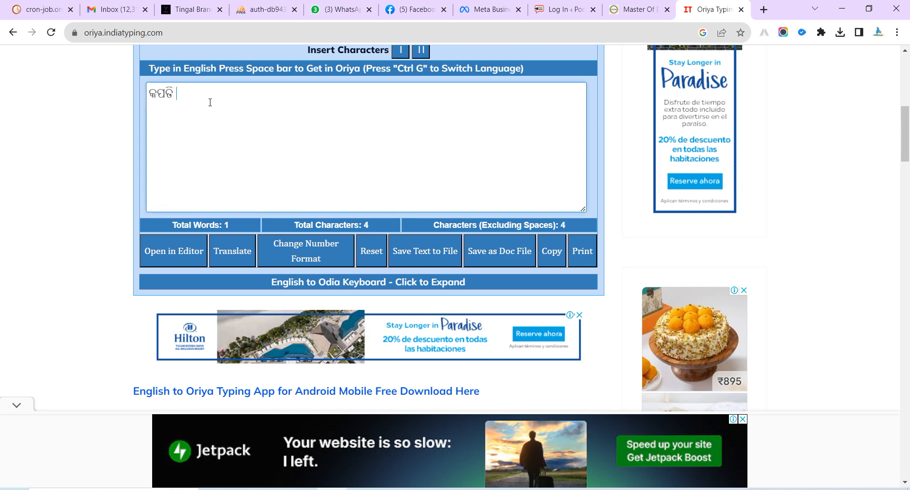
text(sakti)
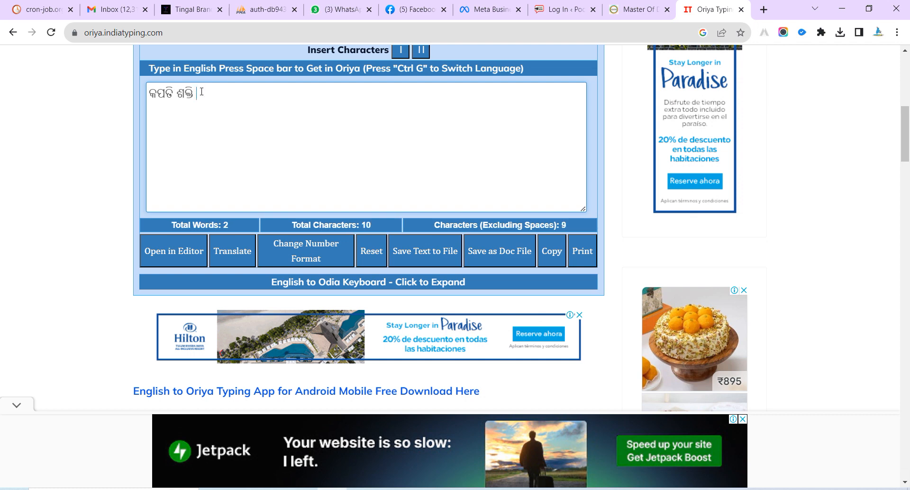
Step: Copy the converted Odia words into the new Photoshop text layer and move the title beneath the green Shree Jagannath Entertainment Presents line
drag(201, 92, 130, 98)
right_click(168, 103)
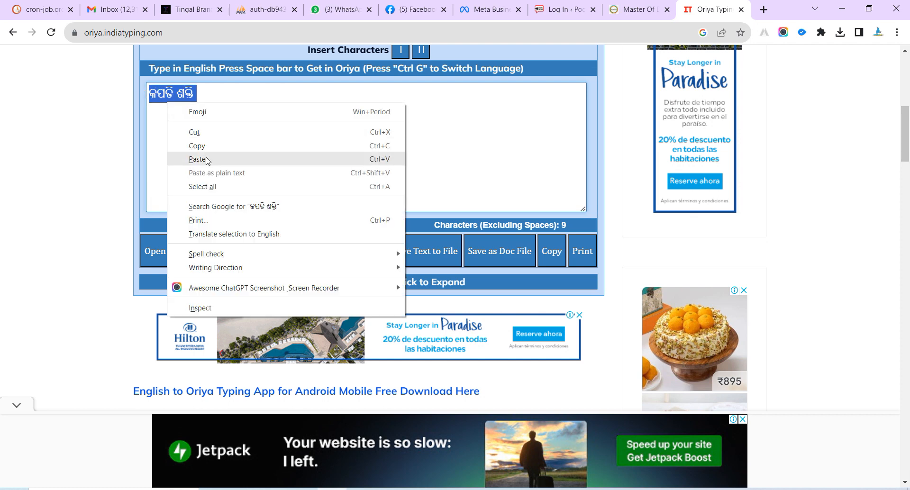
click(205, 146)
key(alt+Tab)
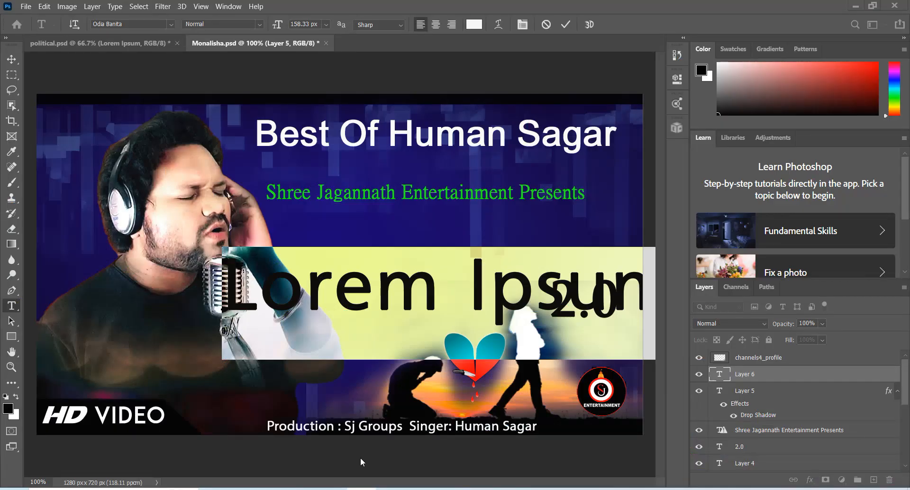
key(ctrl+v)
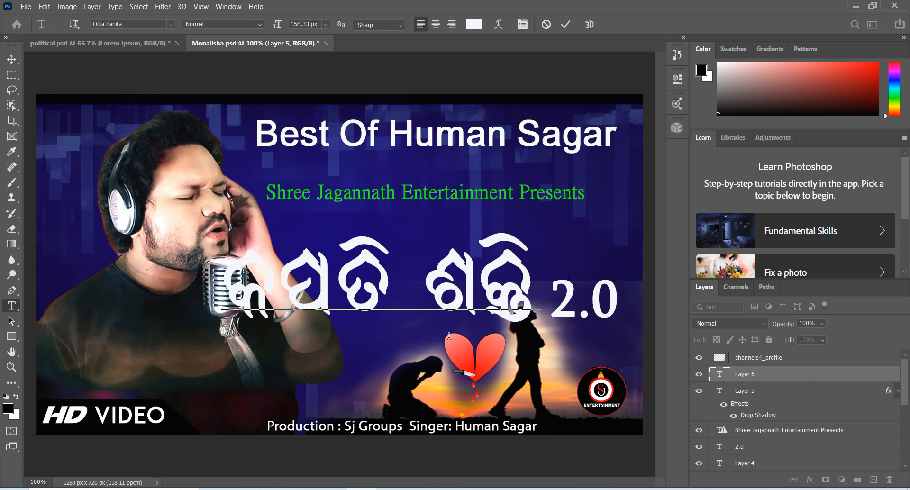
click(12, 59)
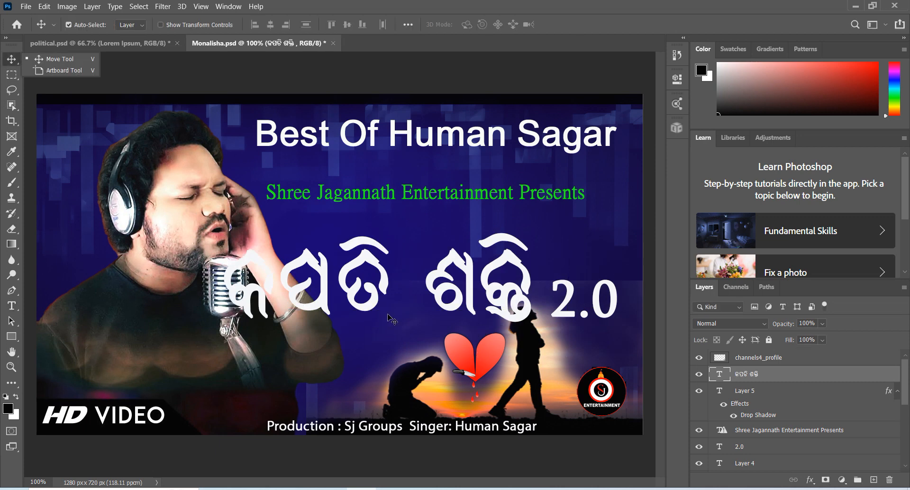
drag(377, 288, 452, 252)
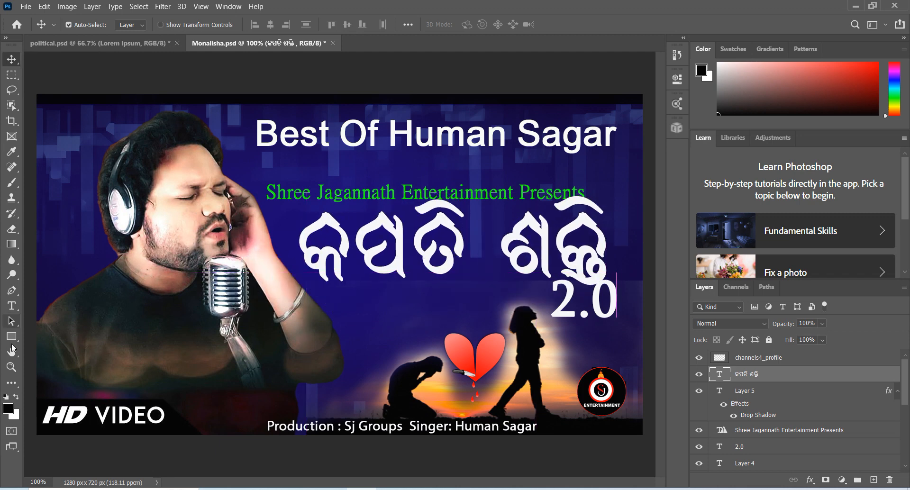
Step: Try to change the font of the whole Odia title to Odia Savita, dismissing the error dialogs
click(18, 306)
triple_click(340, 244)
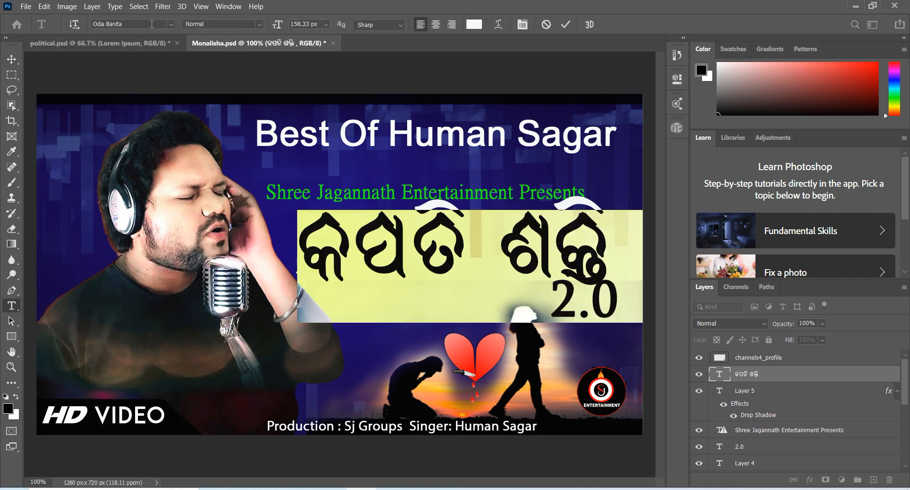
click(152, 24)
click(171, 23)
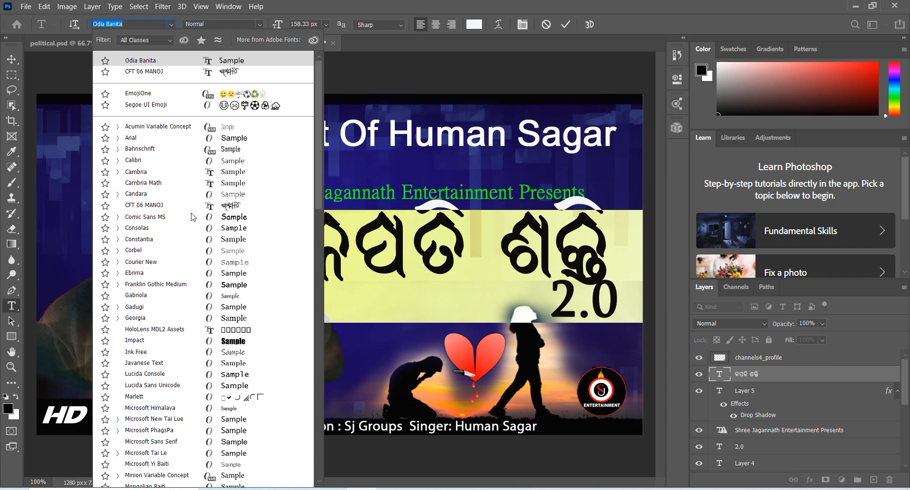
scroll(246, 320, down, 1)
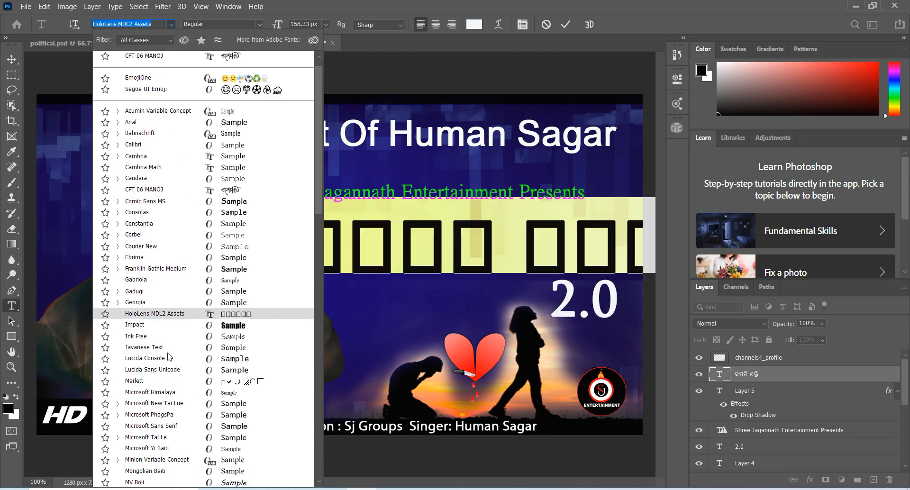
scroll(151, 313, down, 3)
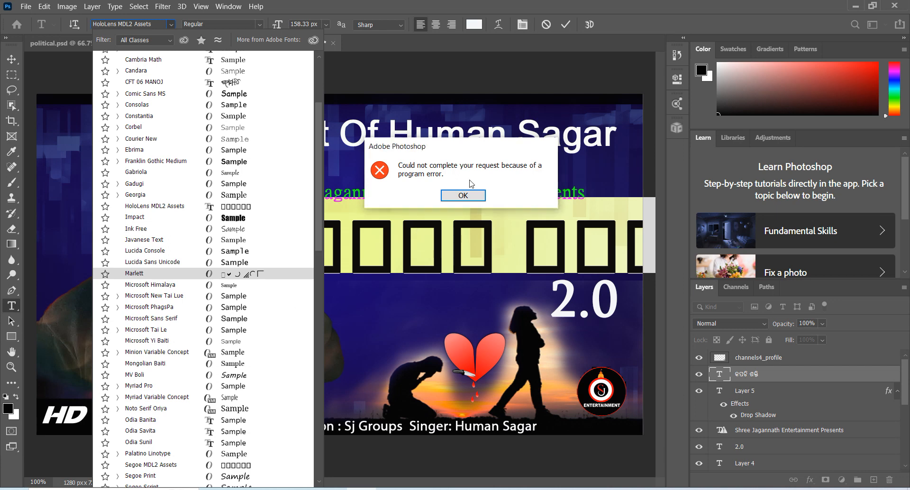
click(463, 196)
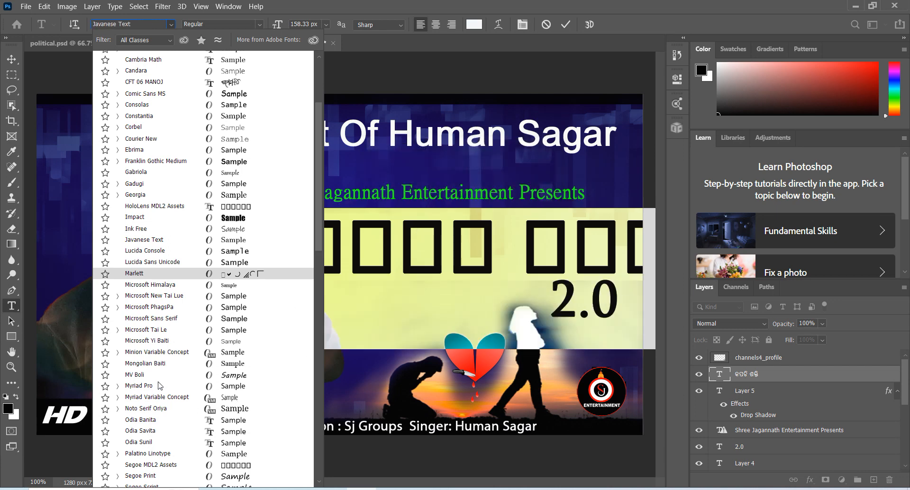
click(147, 431)
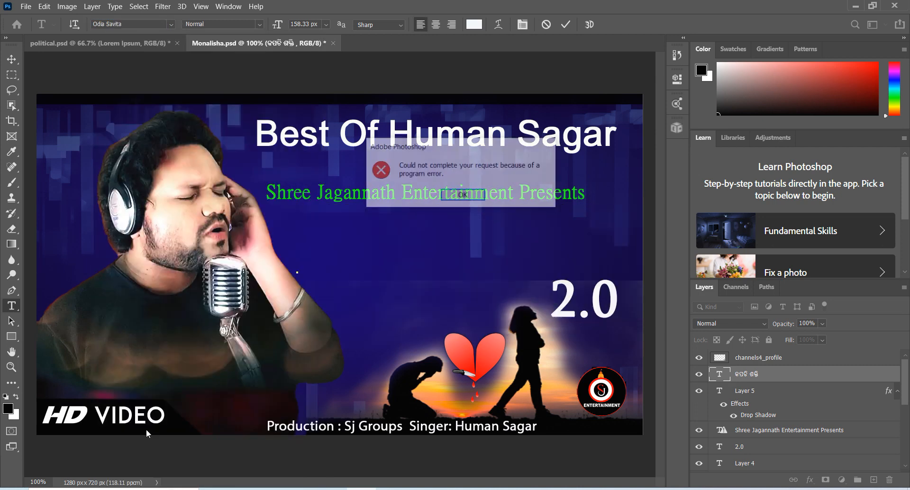
click(463, 195)
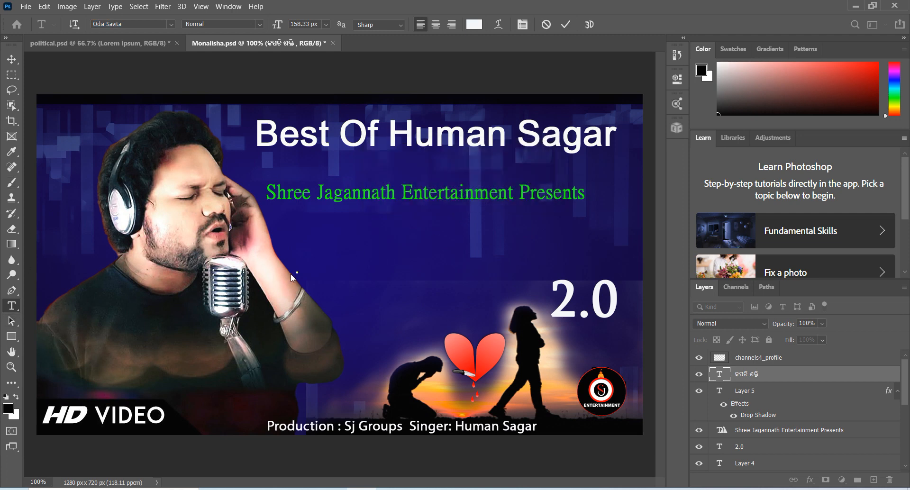
Step: Create another text layer beneath the green presenter line, paste the copied Odia title into it, and commit the text
click(291, 272)
click(302, 251)
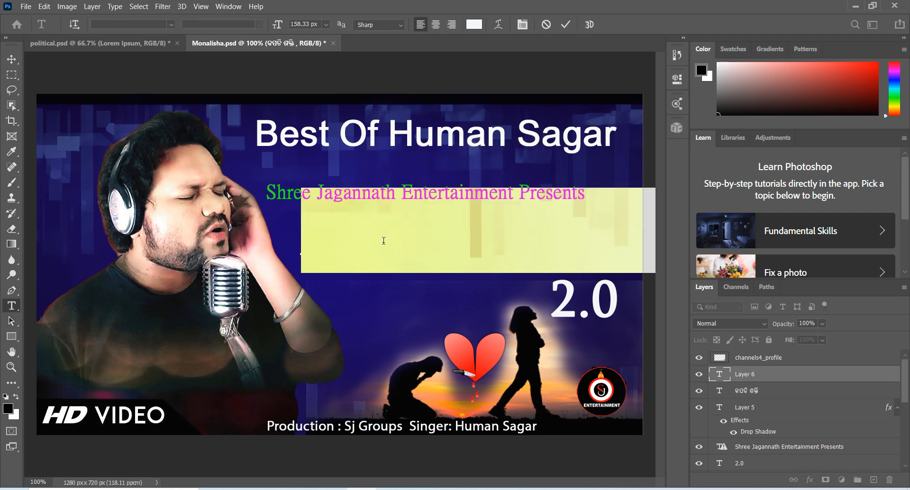
key(ctrl+v)
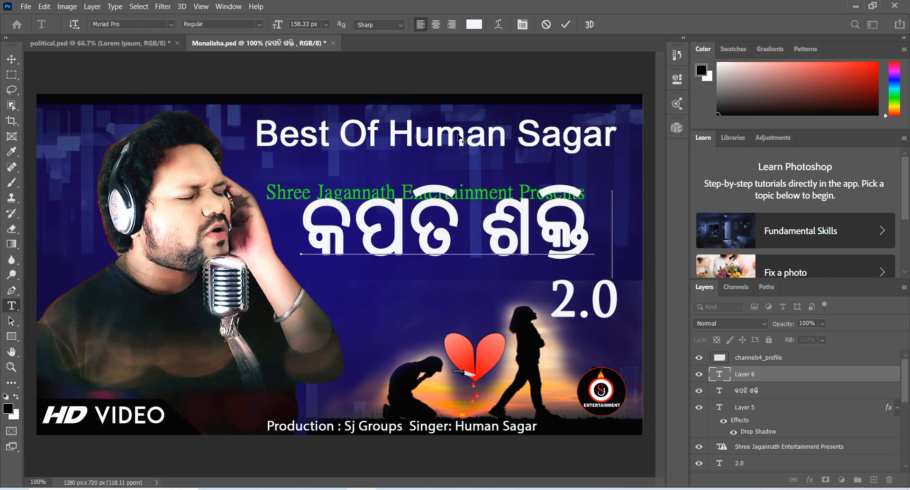
click(568, 28)
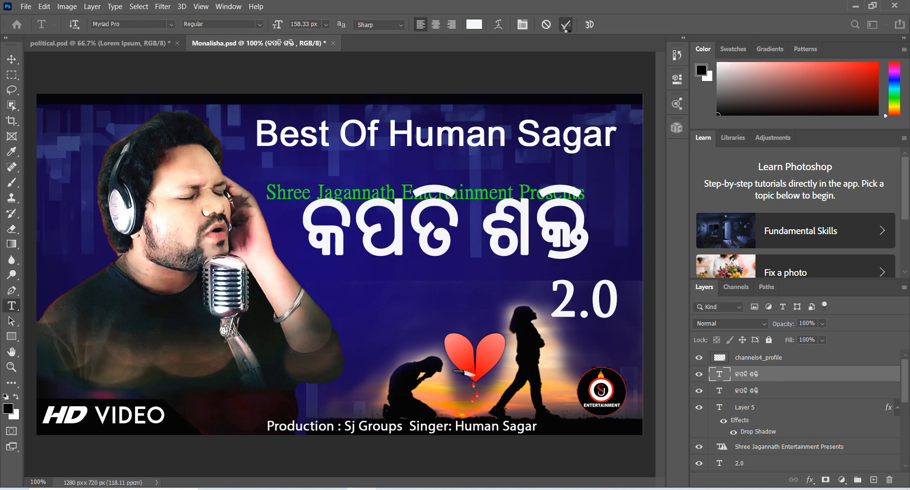
Step: Select the whole Odia title in the newest text layer and set its font to Odia Sunil
double_click(347, 233)
click(347, 233)
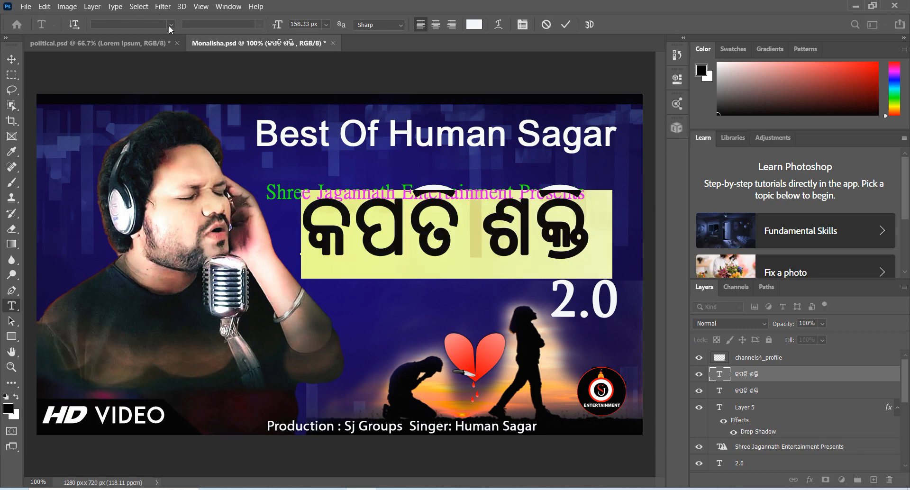
click(169, 25)
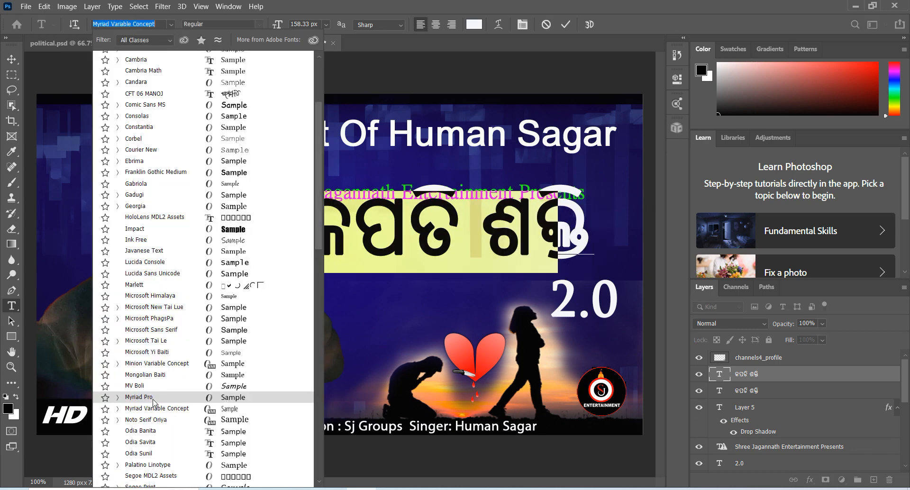
click(139, 454)
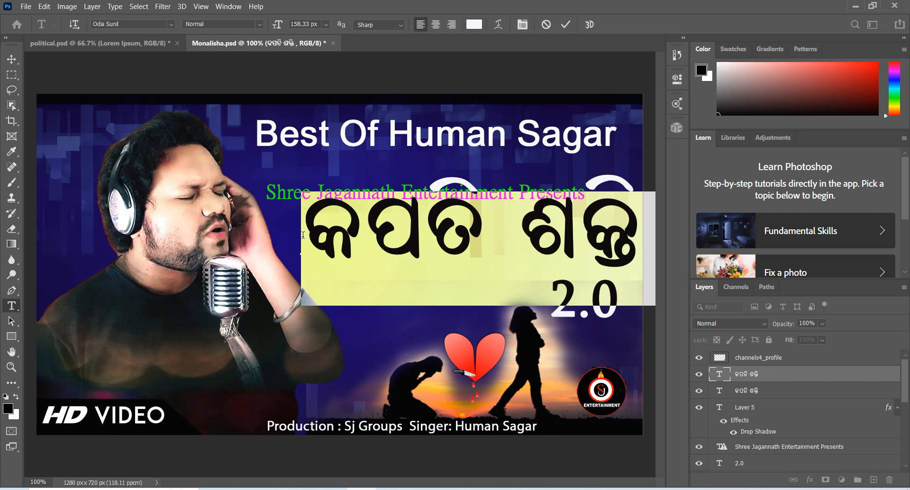
Step: Delete all the Odia title text from the newest text layer and switch the text font to CFT 06 MANOJ
drag(304, 235, 653, 241)
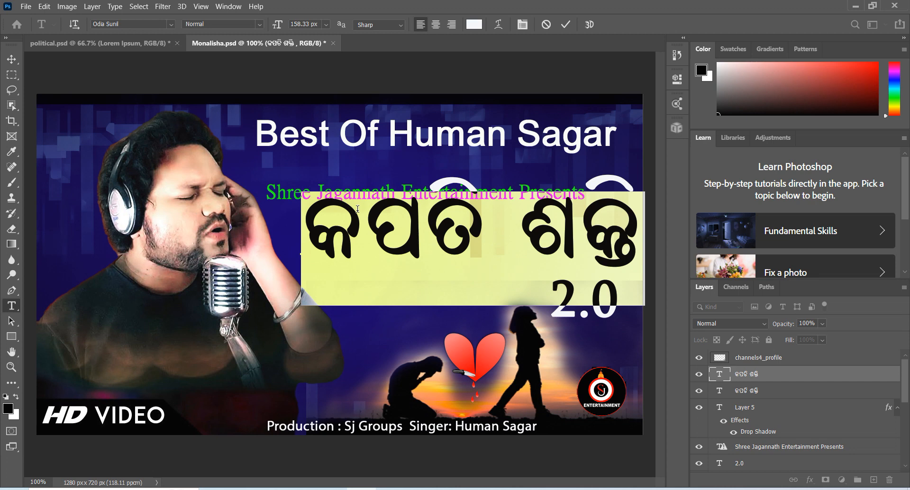
key(BackSpace)
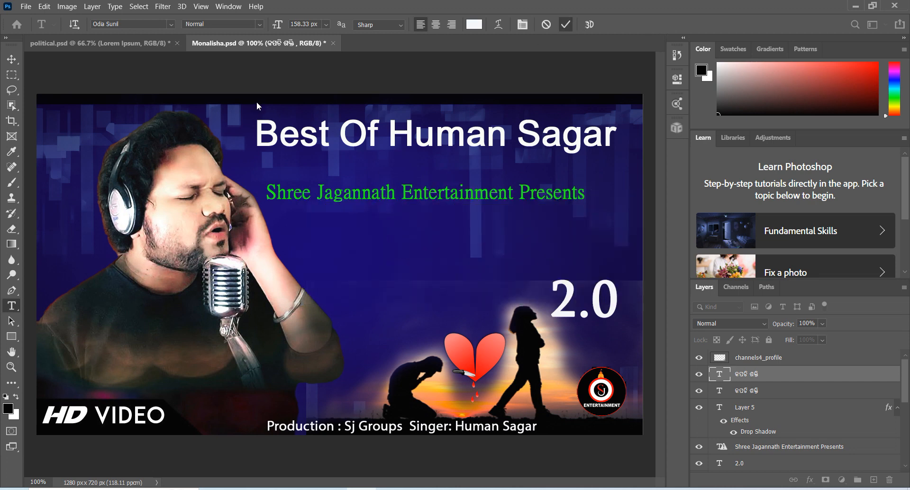
click(170, 25)
key(Down)
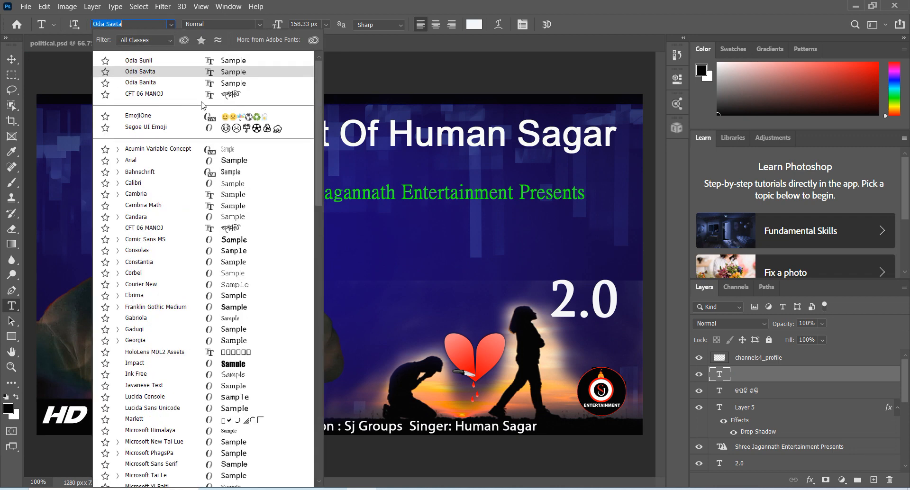
click(202, 94)
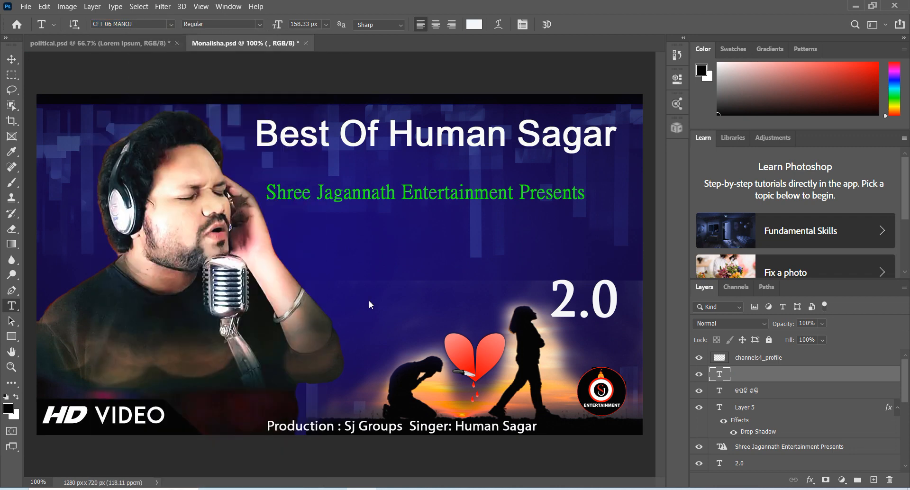
Step: Start a new text layer beneath the green presenter line and enter "emanali" in CFT 06 MANOJ to form the Odia letters ମୋନାଲି
click(406, 249)
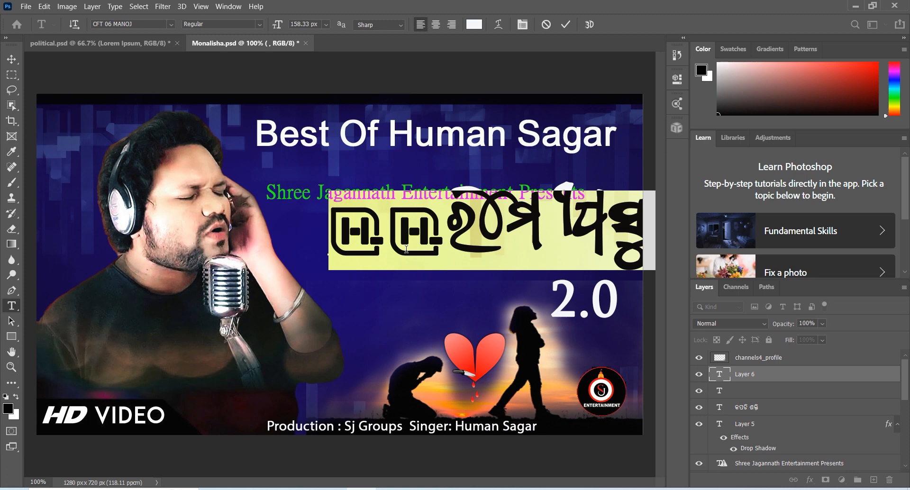
text(m)
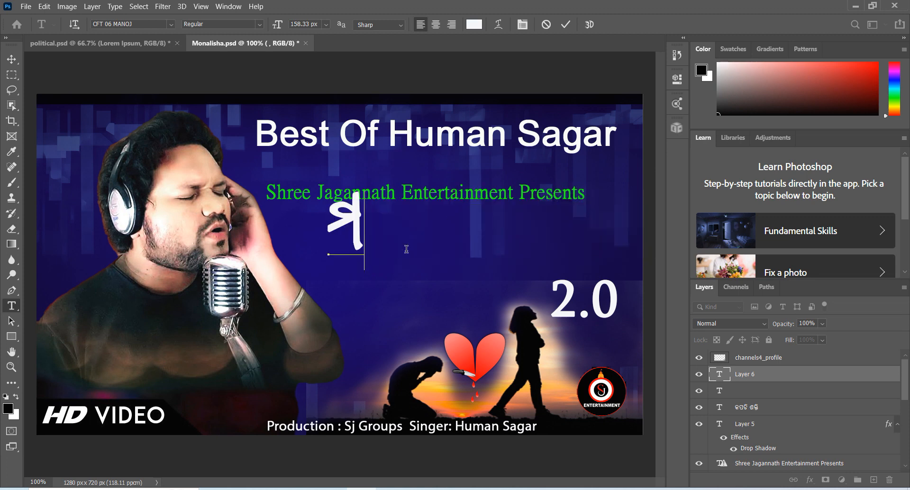
key(BackSpace)
text(M)
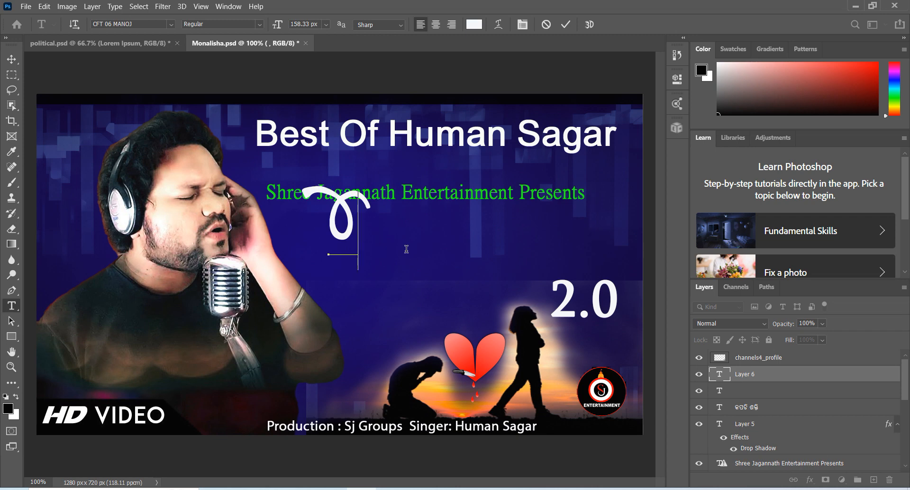
text(s)
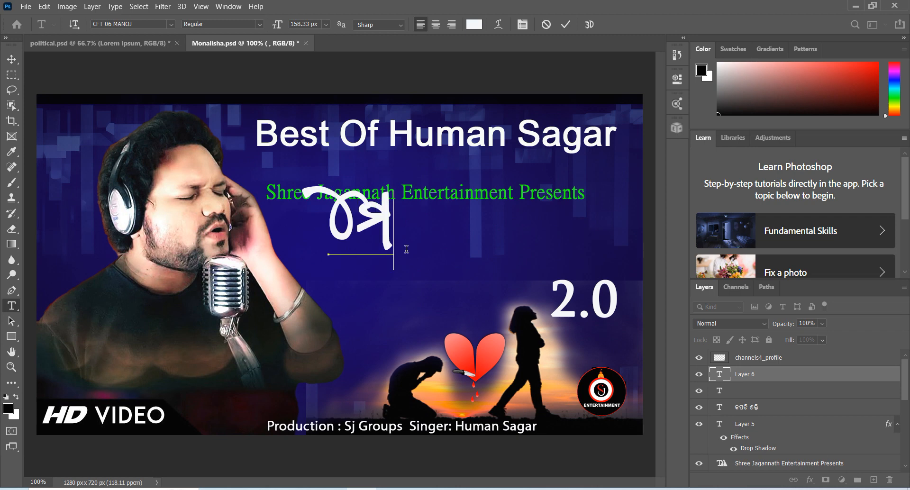
text(a)
text(ମ)
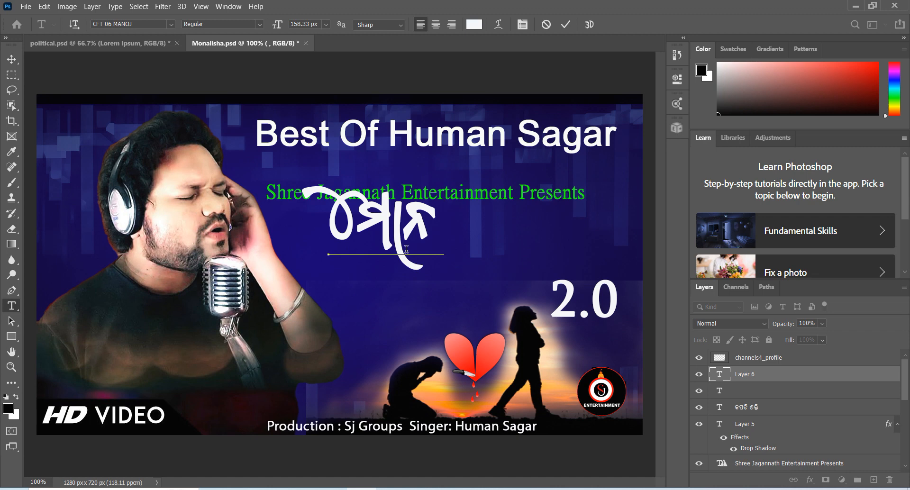
text(ା)
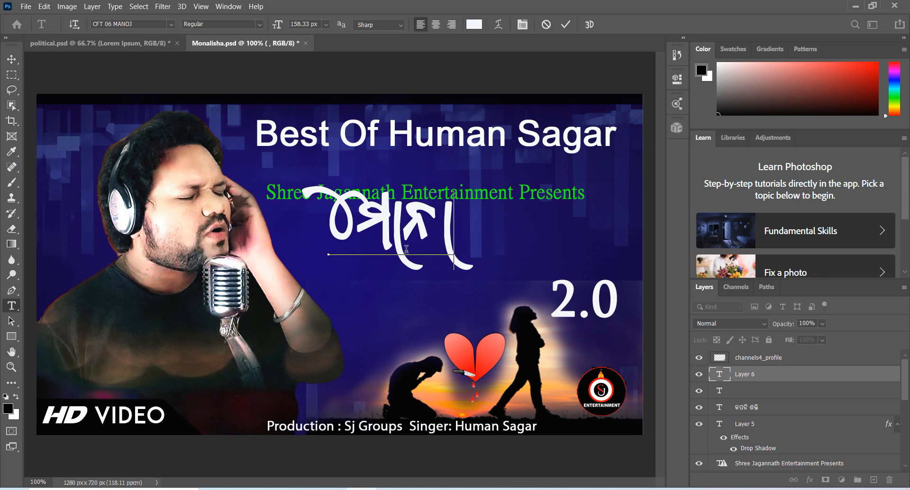
text(ହି)
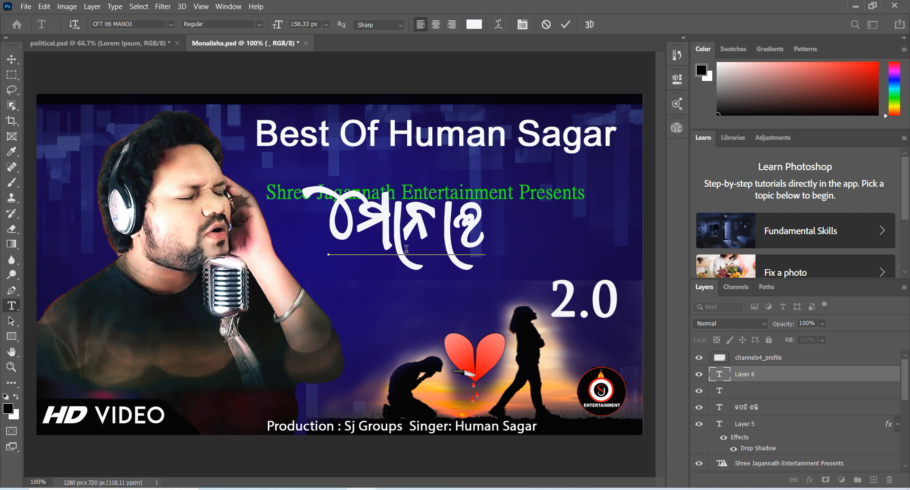
text(ି)
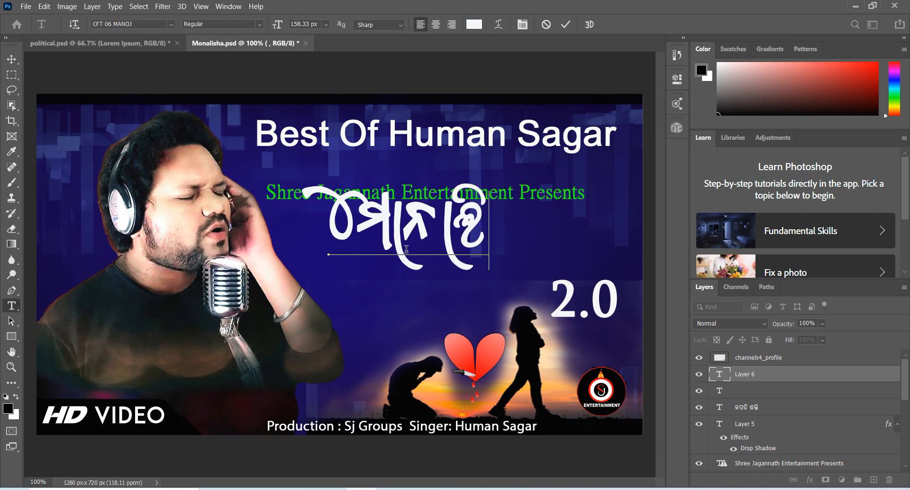
Step: Complete the Odia title with the letters "sa" so it spells ମୋନାଲିସା, removing the wrong trial characters
text(ସ)
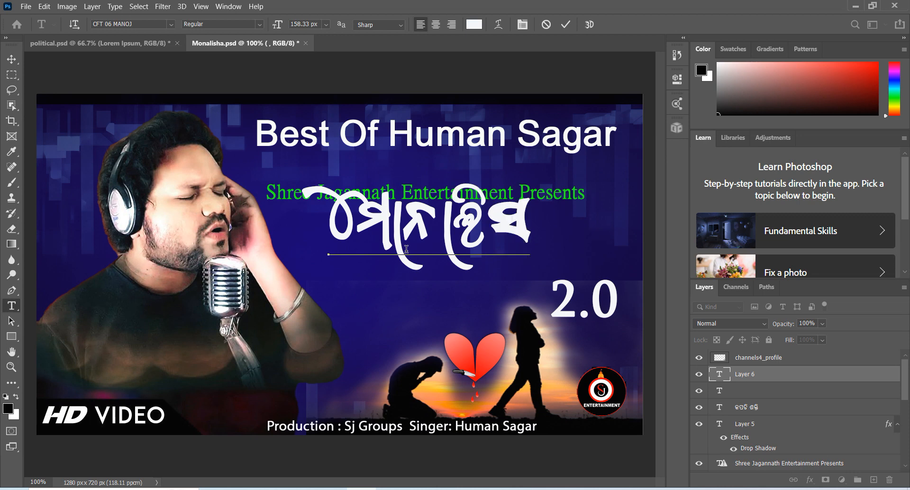
key(BackSpace)
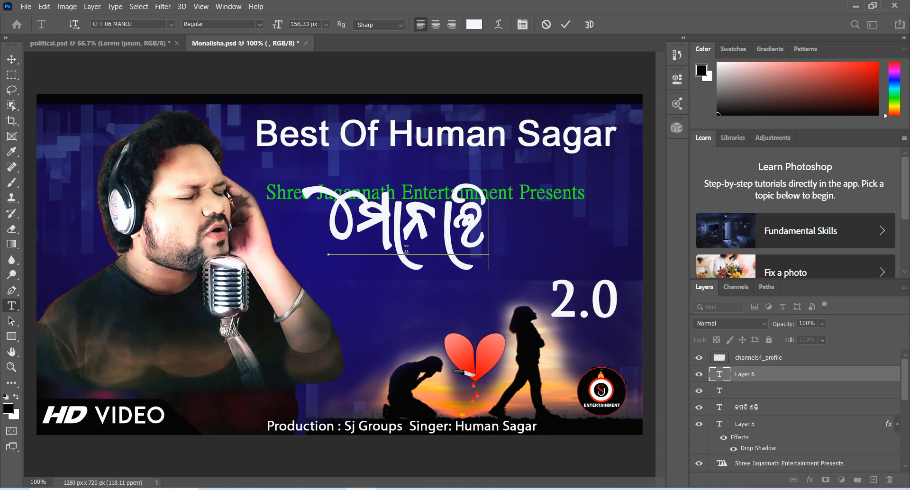
text(ଗ)
key(BackSpace)
text(ଣ)
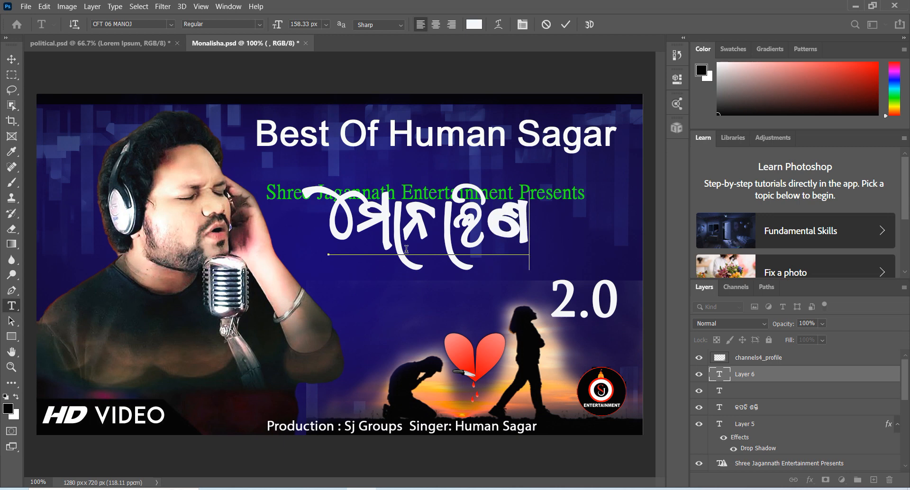
key(BackSpace)
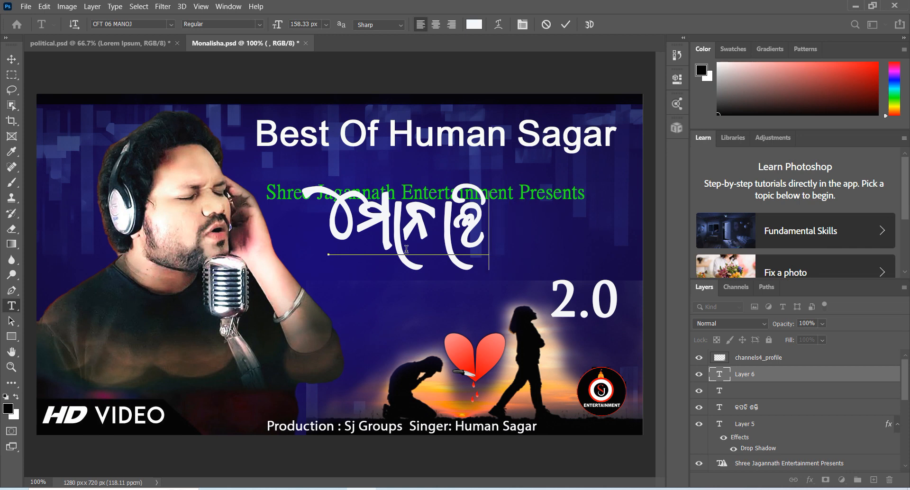
text(ଷ)
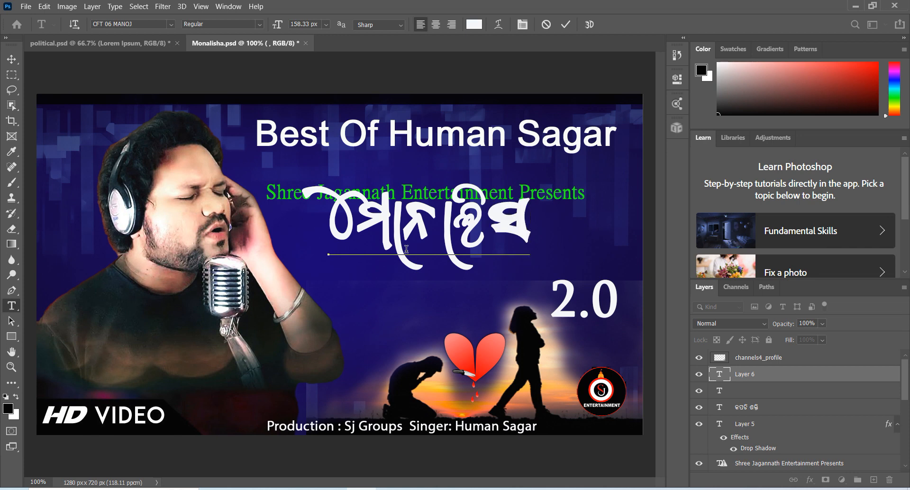
text(ା)
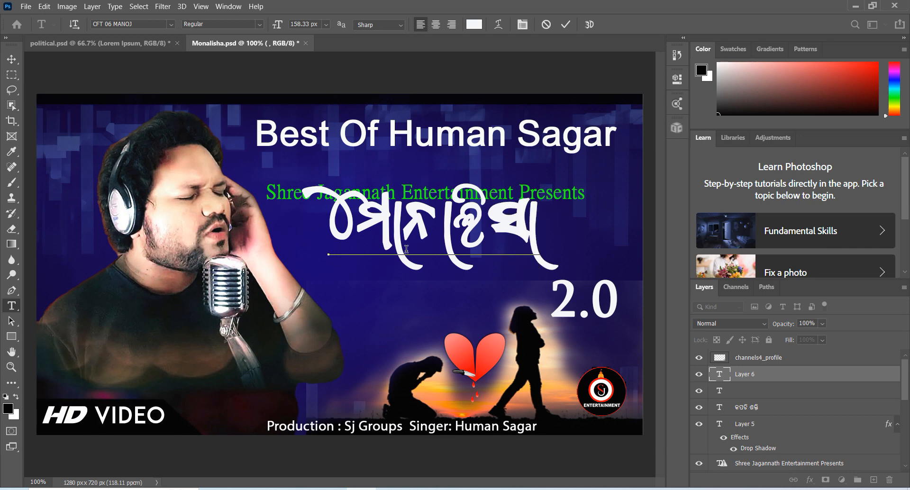
Step: Move the ମୋନାଲିସା title into the space between the green presenter line and the 2.0 text, and commit it
drag(468, 309, 456, 331)
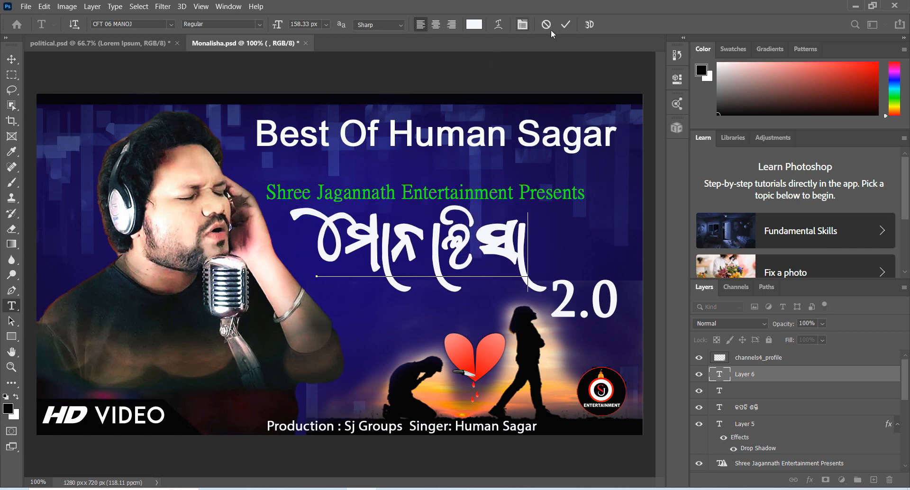
click(570, 25)
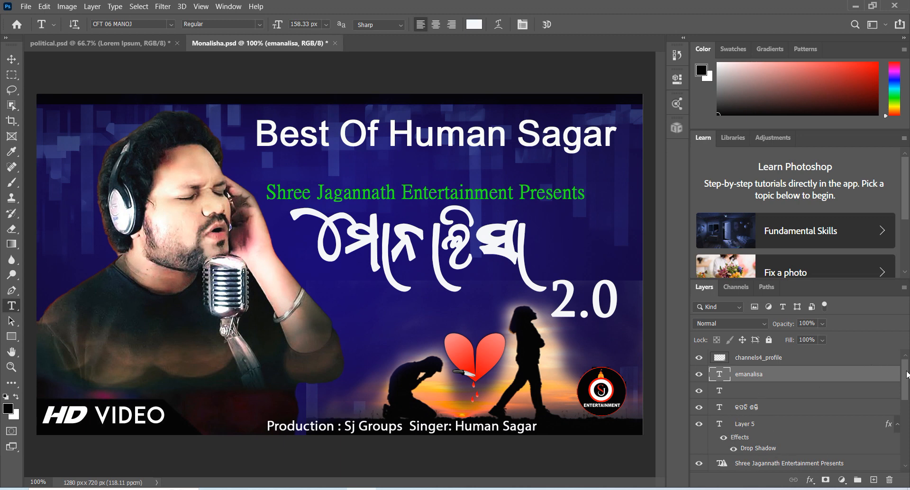
scroll(907, 375, down, 5)
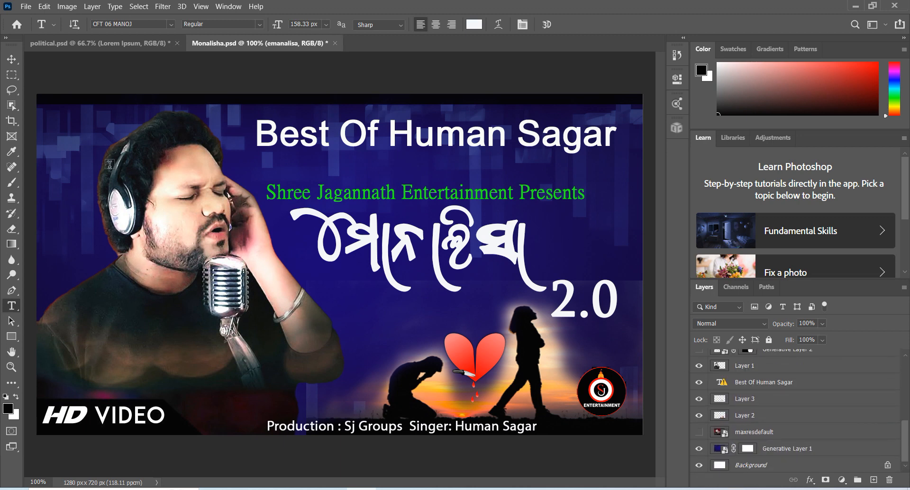
click(329, 242)
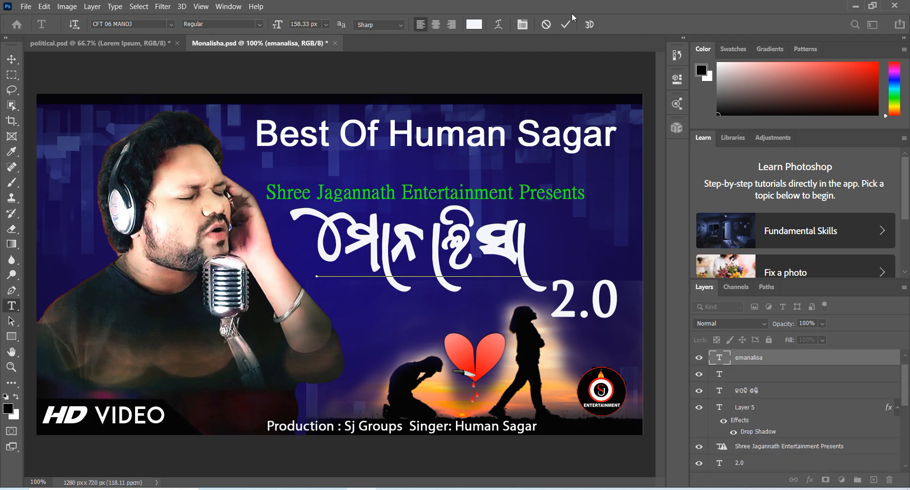
click(566, 24)
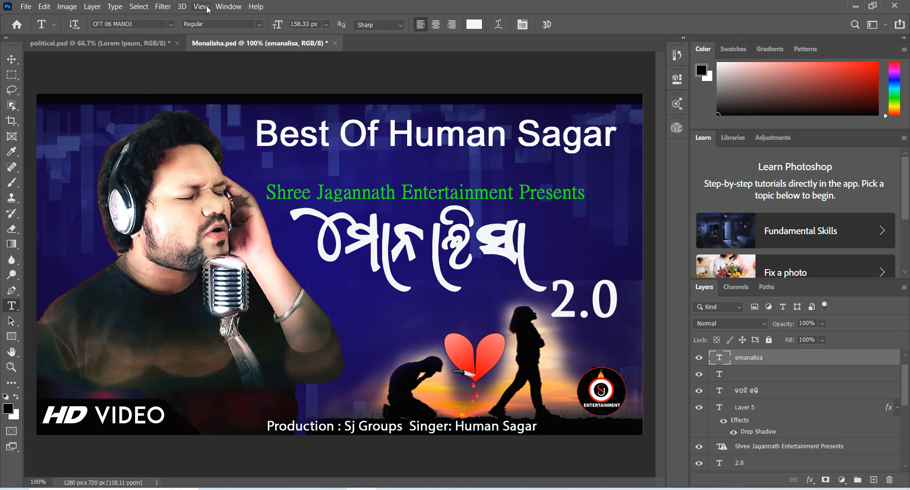
Step: Minimize Photoshop and the browser to view the font files in the Carsima folder
click(856, 6)
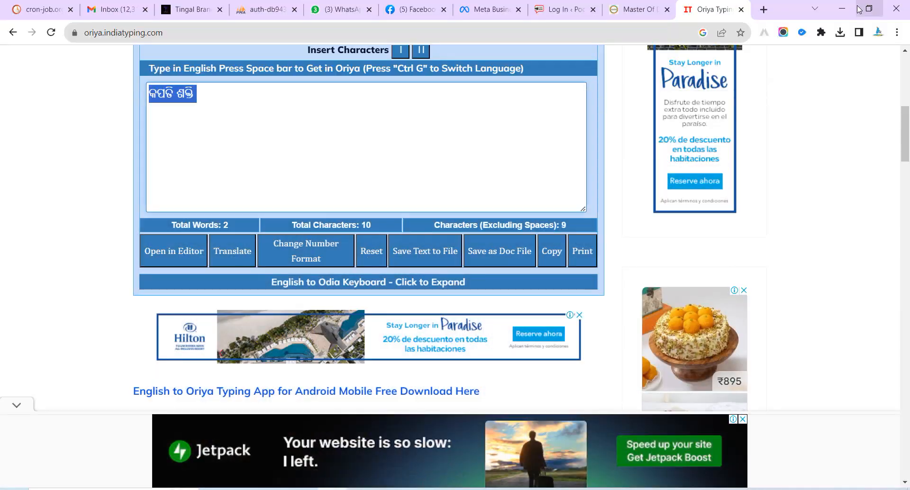
click(842, 8)
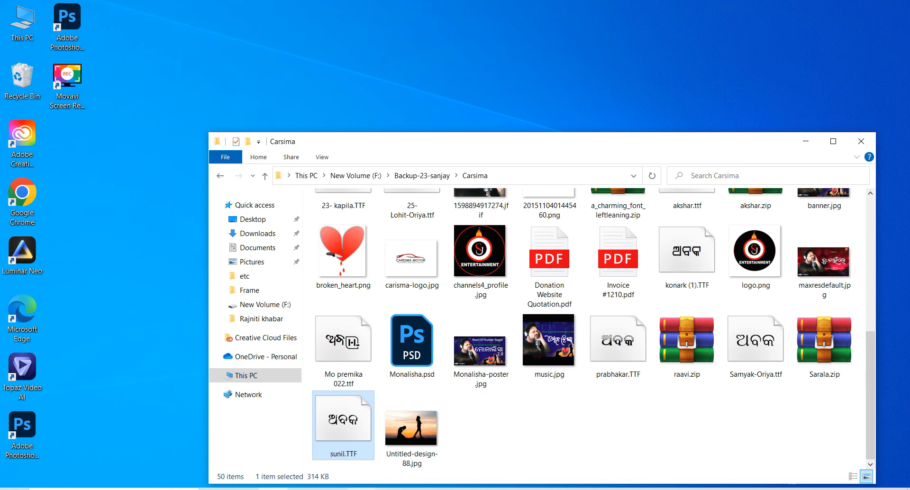
click(331, 451)
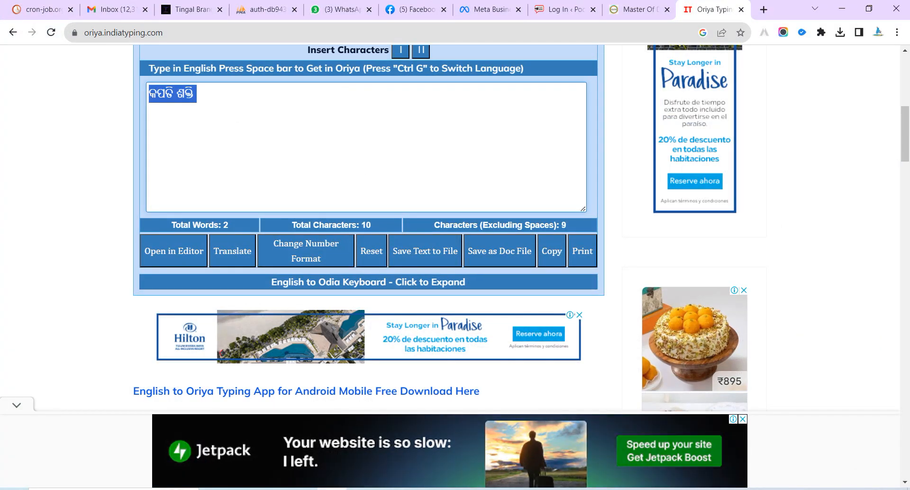
click(331, 489)
click(332, 488)
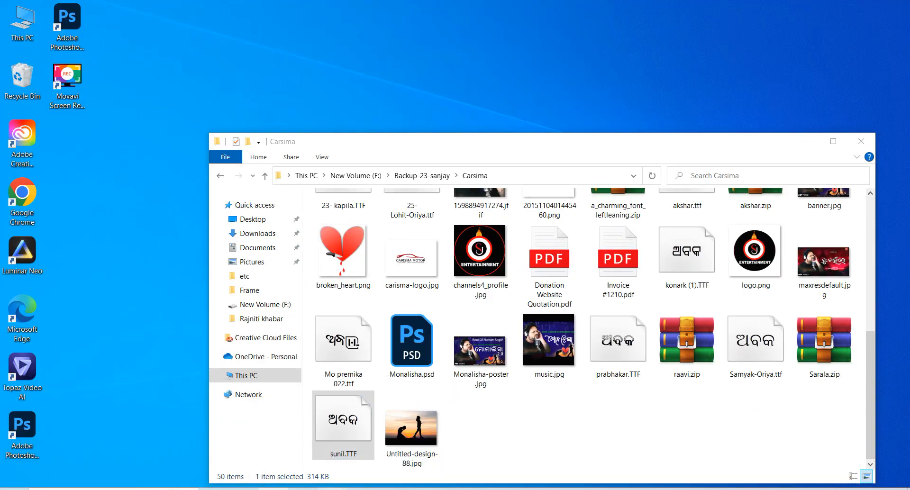